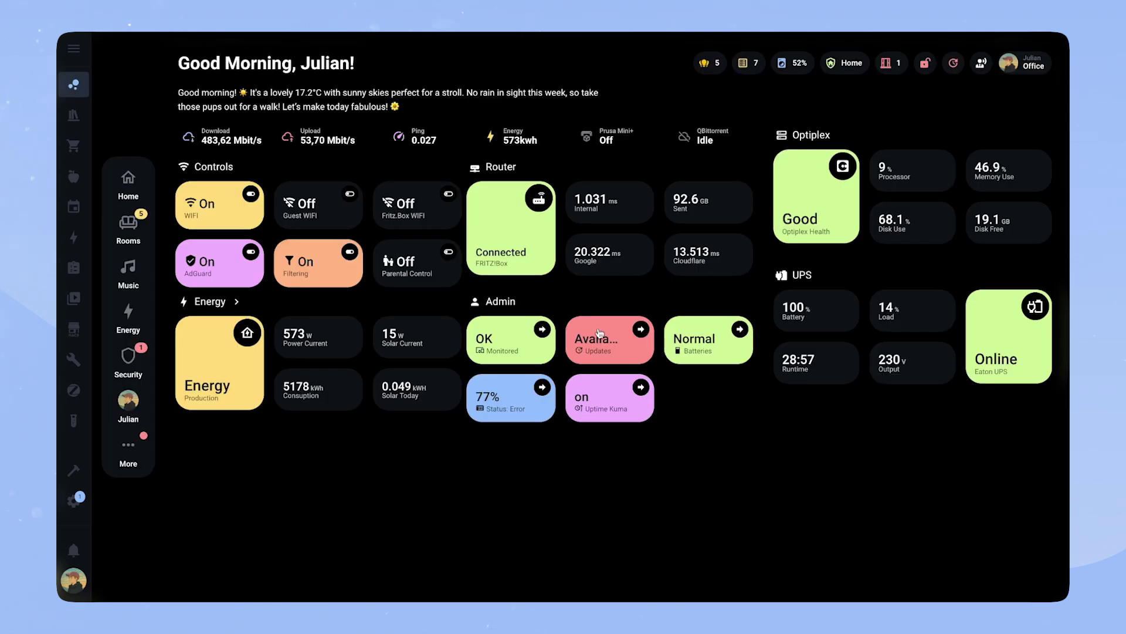
Step: Check the Available Updates list, then switch Parental Control on and back off
left_click(600, 333)
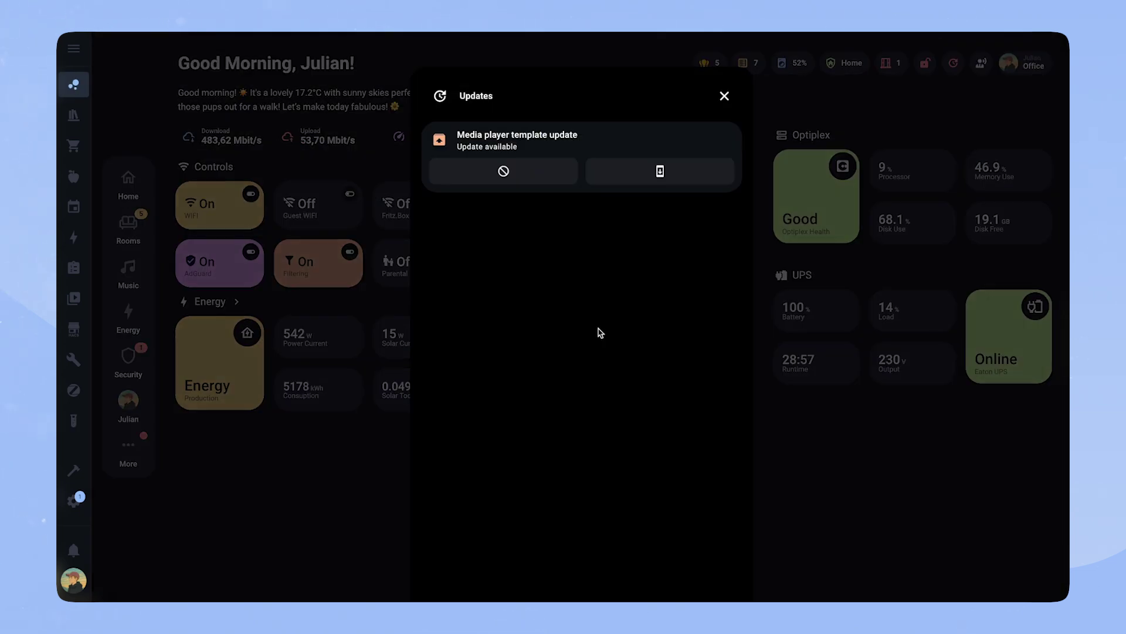
left_click(729, 97)
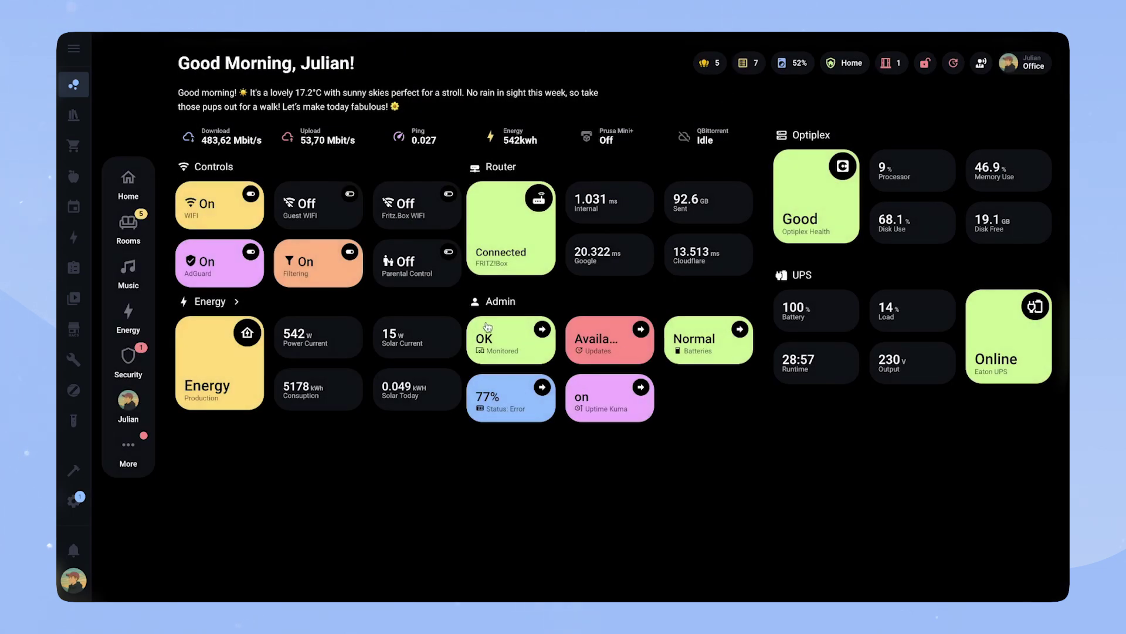
left_click(434, 274)
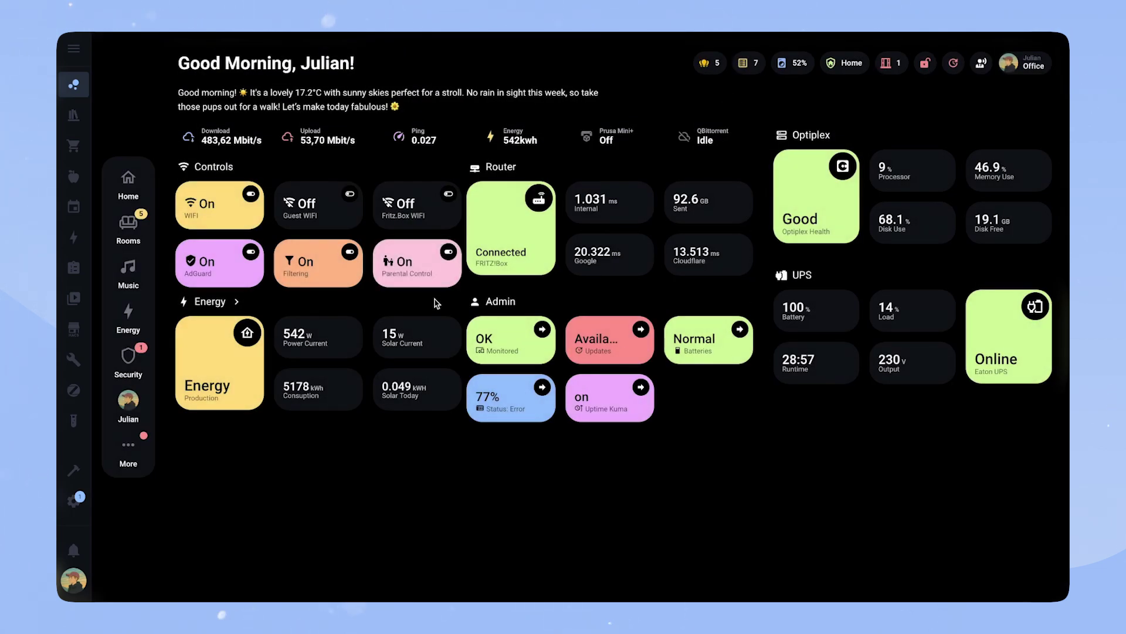
left_click(449, 251)
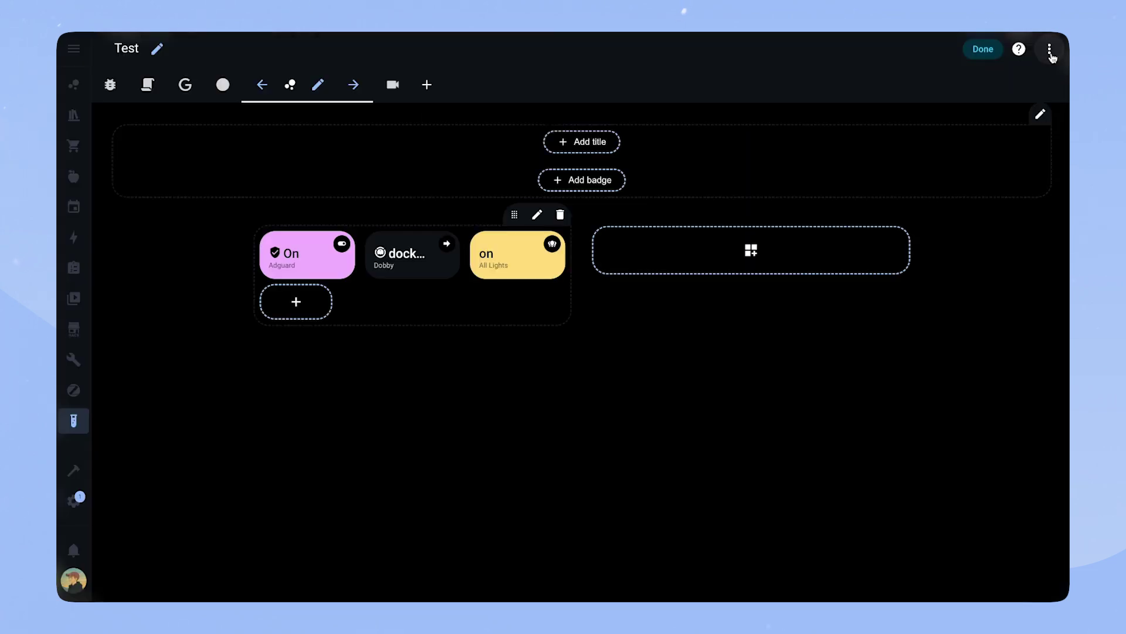
Step: Add a 3-column Grid card with square rendering off and a Button-Card as its first card
left_click(294, 302)
type("grid")
left_click(360, 226)
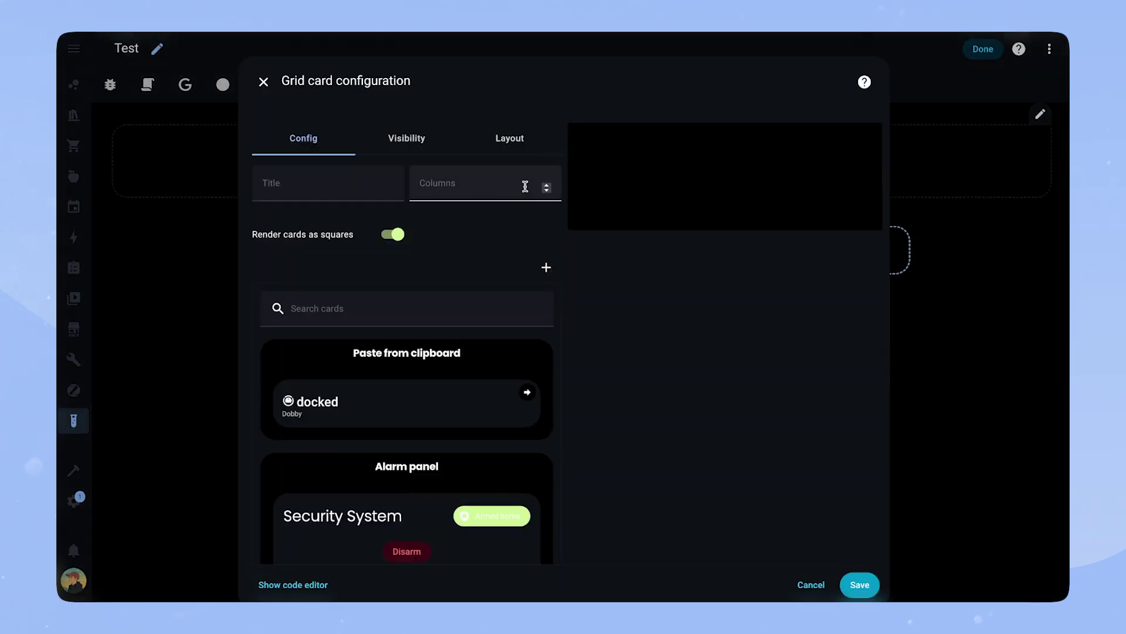
left_click(328, 233)
type("button")
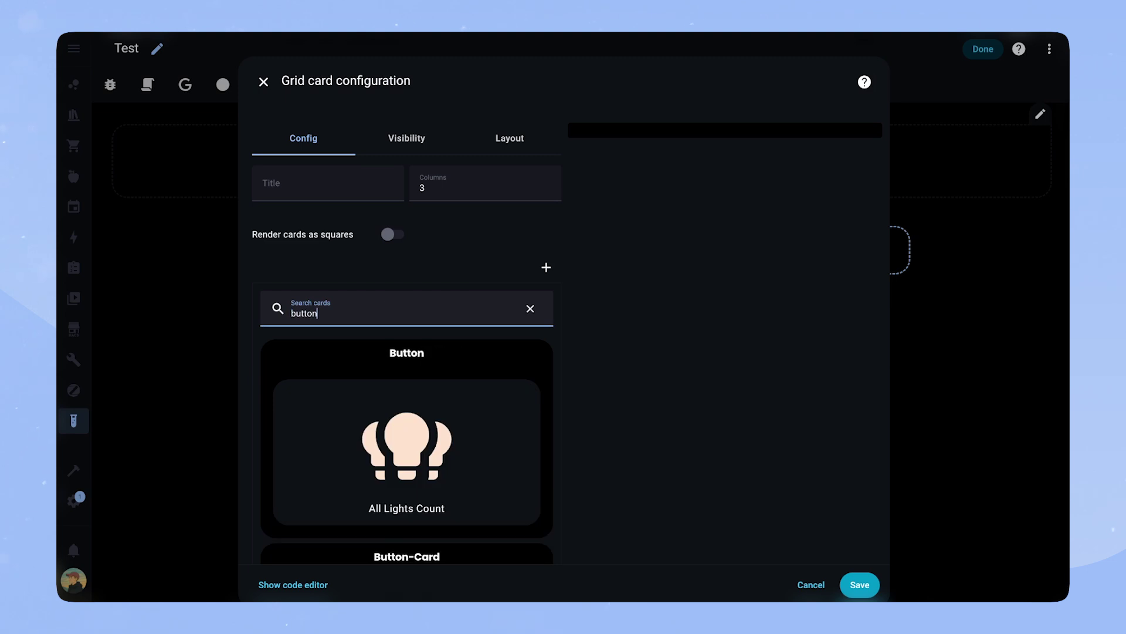
scroll(364, 352, "down", 3)
left_click(338, 362)
Step: Set the button card's entity to switch.adguard_filtering, name it Adguard, and add a variables key
type("ent")
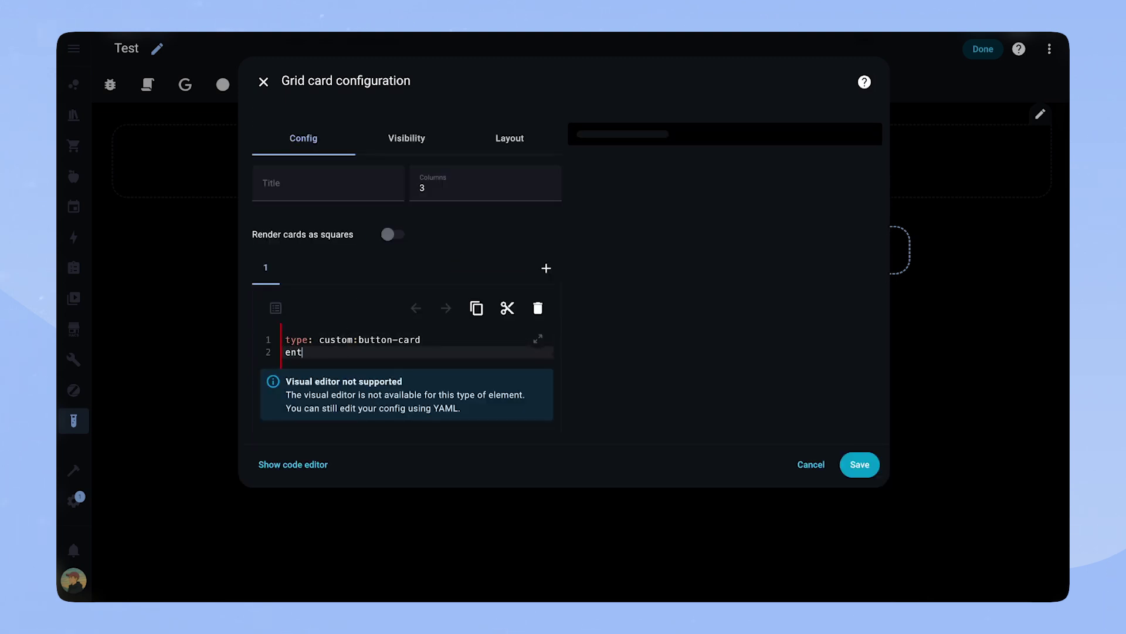
type("ity: switch.adguard_filtering")
key("Return")
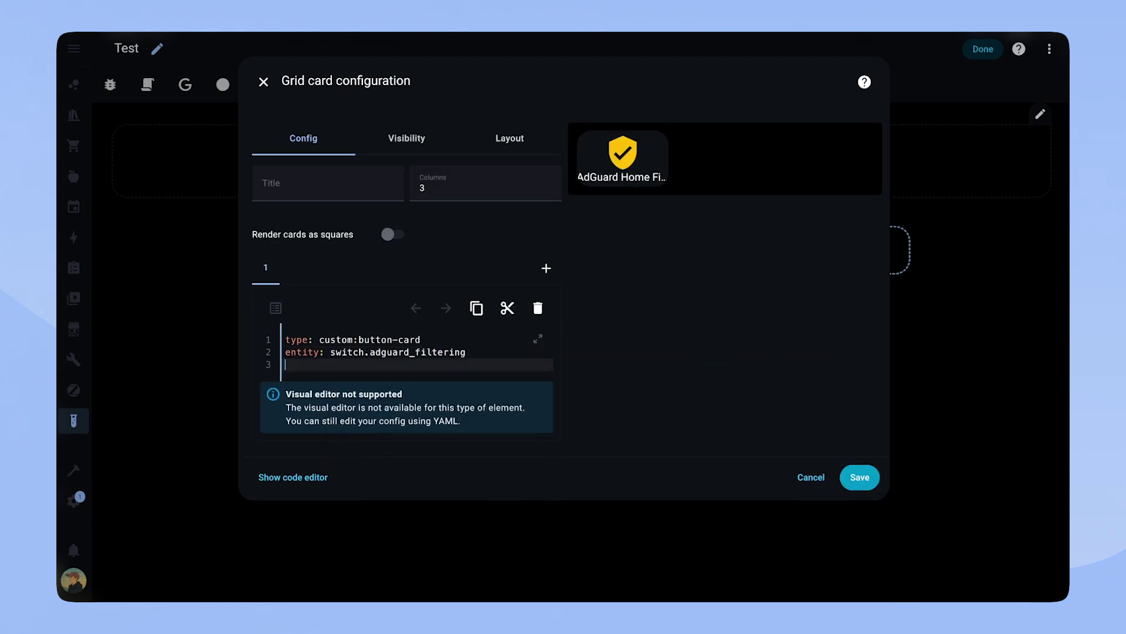
type("name: Adguard")
key("Return")
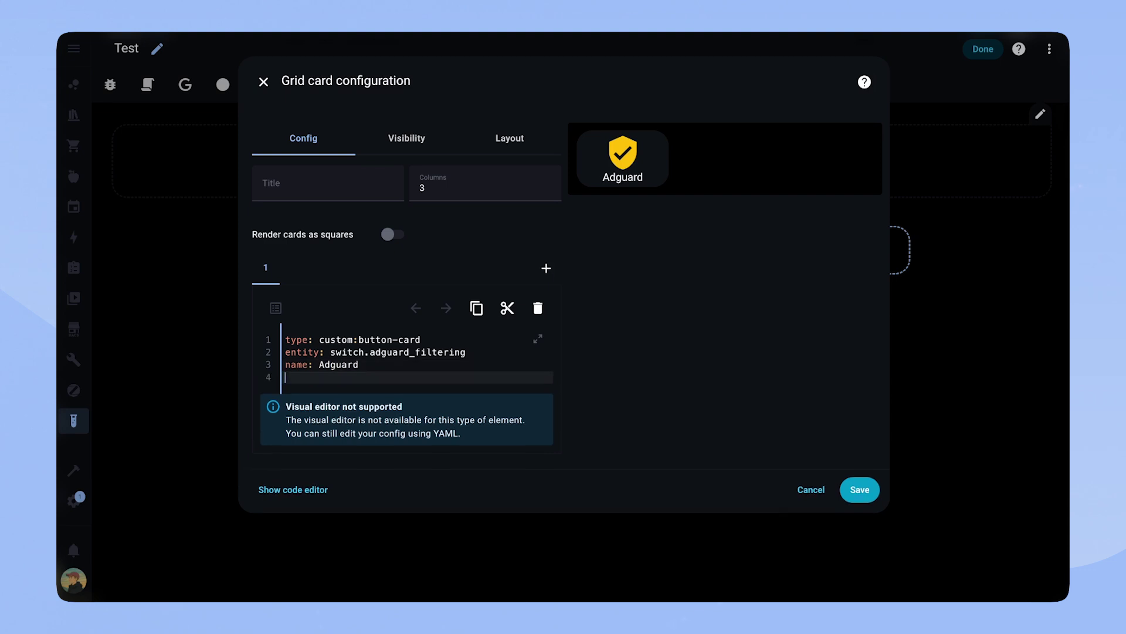
type("variables:")
key("Return")
key("Return")
key("Return")
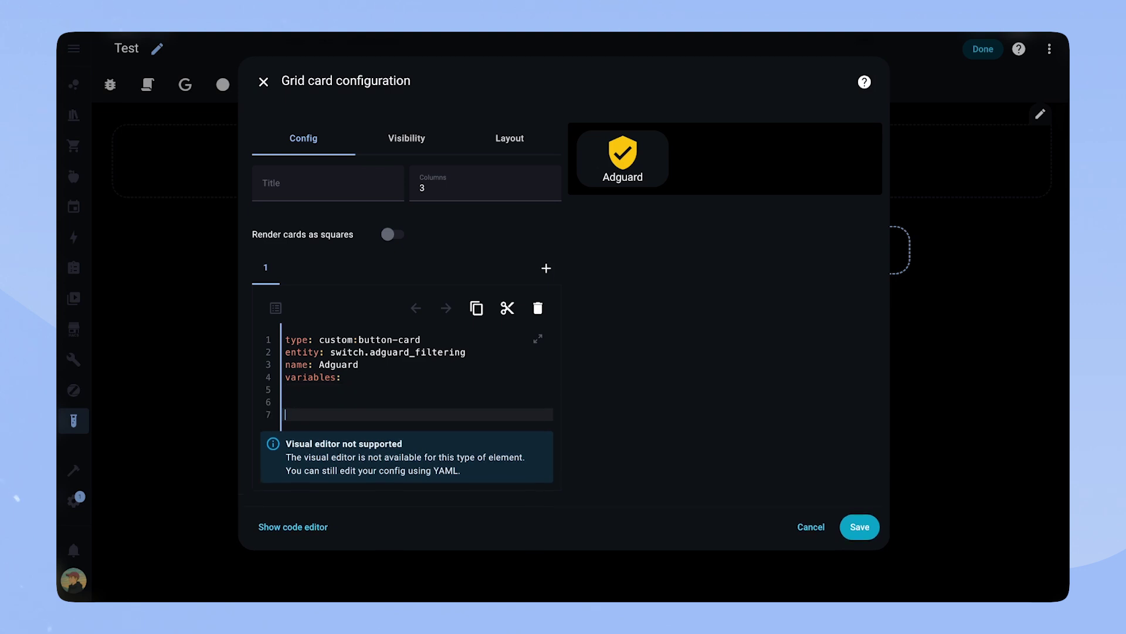
Step: Add show_state: true and a tap_action of toggle
type("show_state: true")
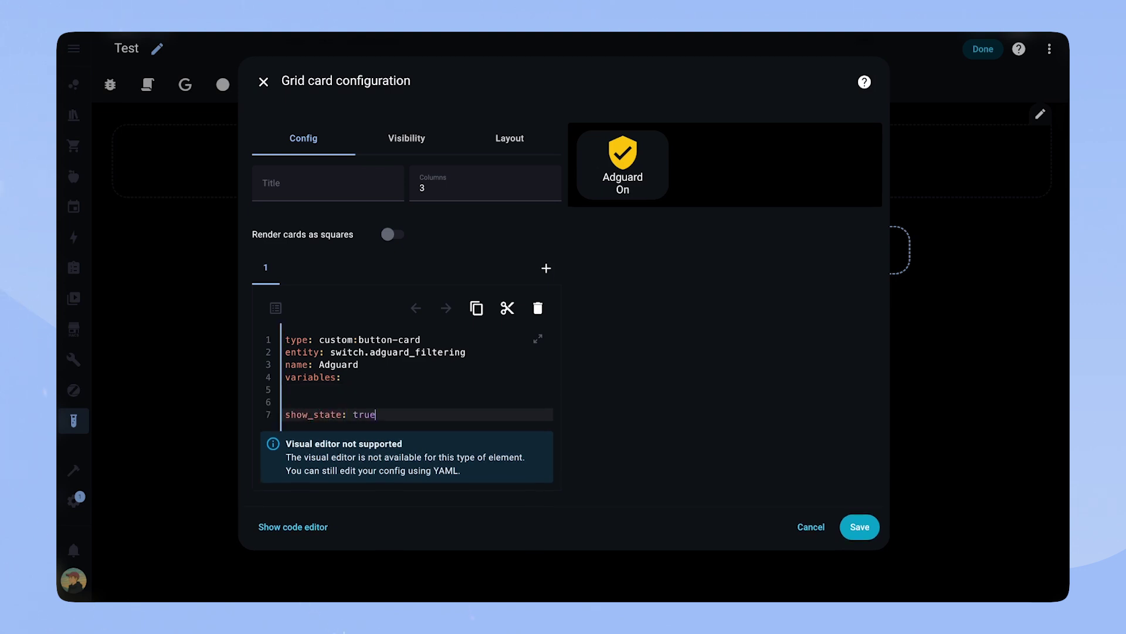
key("Return")
type("tap_action:")
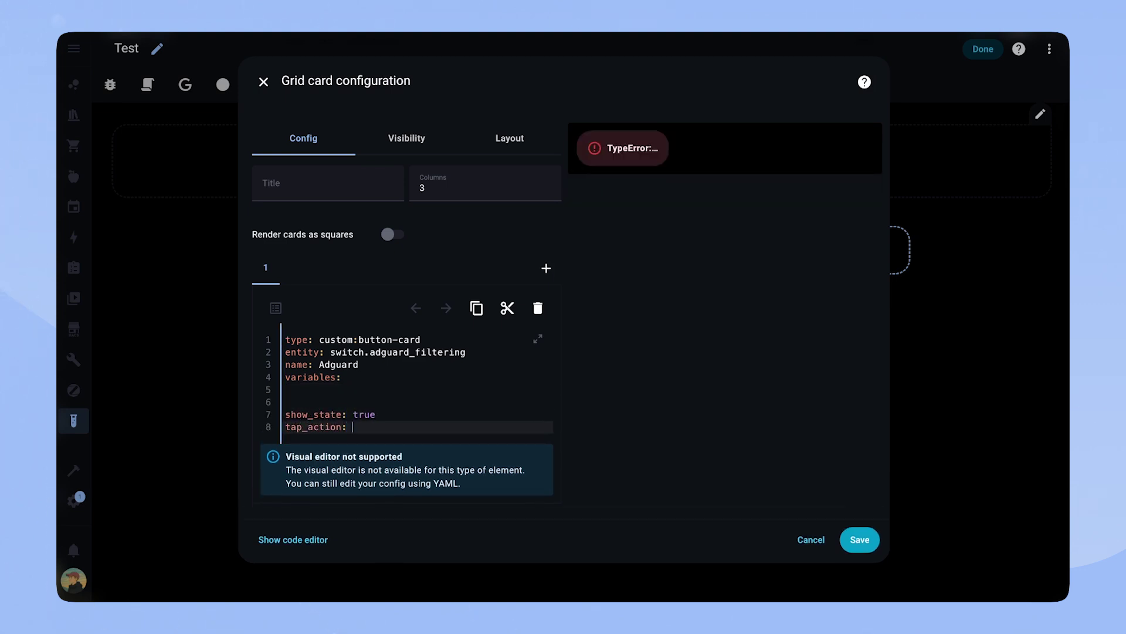
key("Return")
type("action: toggle")
key("Return")
Step: Add a hold_action of more-info and begin a state: section
key("BackSpace")
type("hold_action")
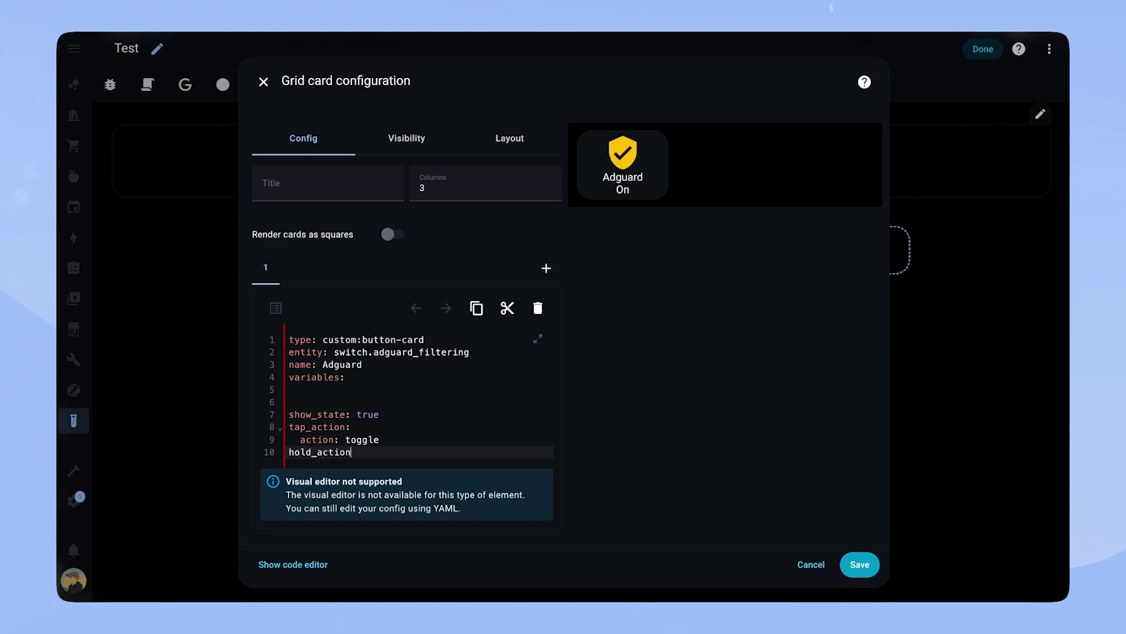
type(":")
key("Return")
type("action: more-info")
key("Return")
key("BackSpace")
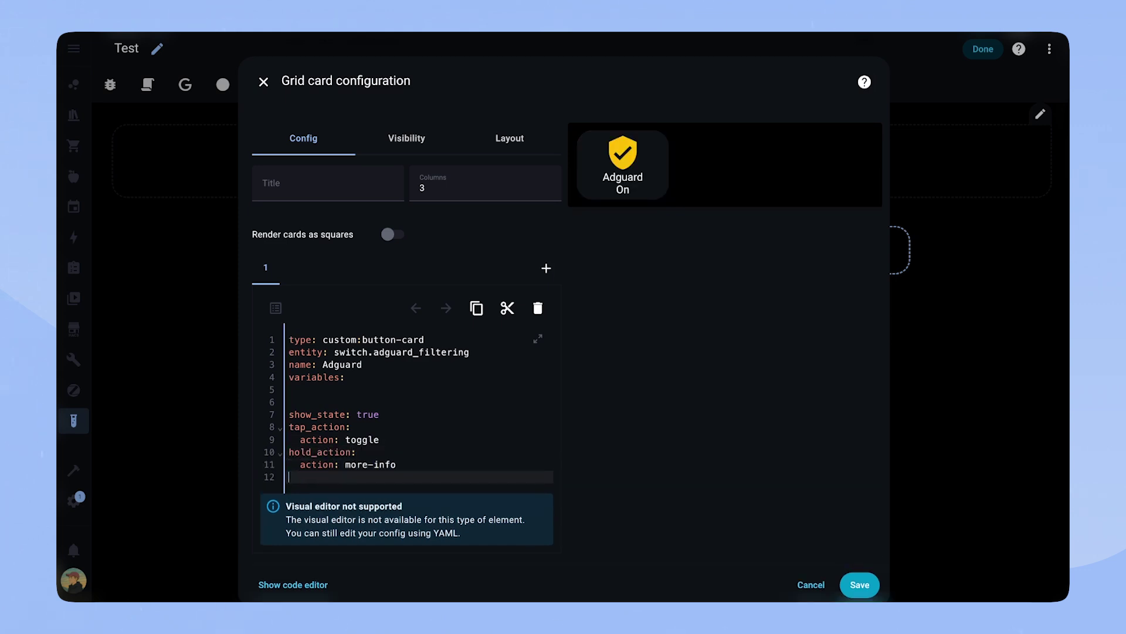
type("state:")
Step: Add a custom_fields icon2 entry holding a nested custom:button-card
key("Return")
key("Return")
type("custom_")
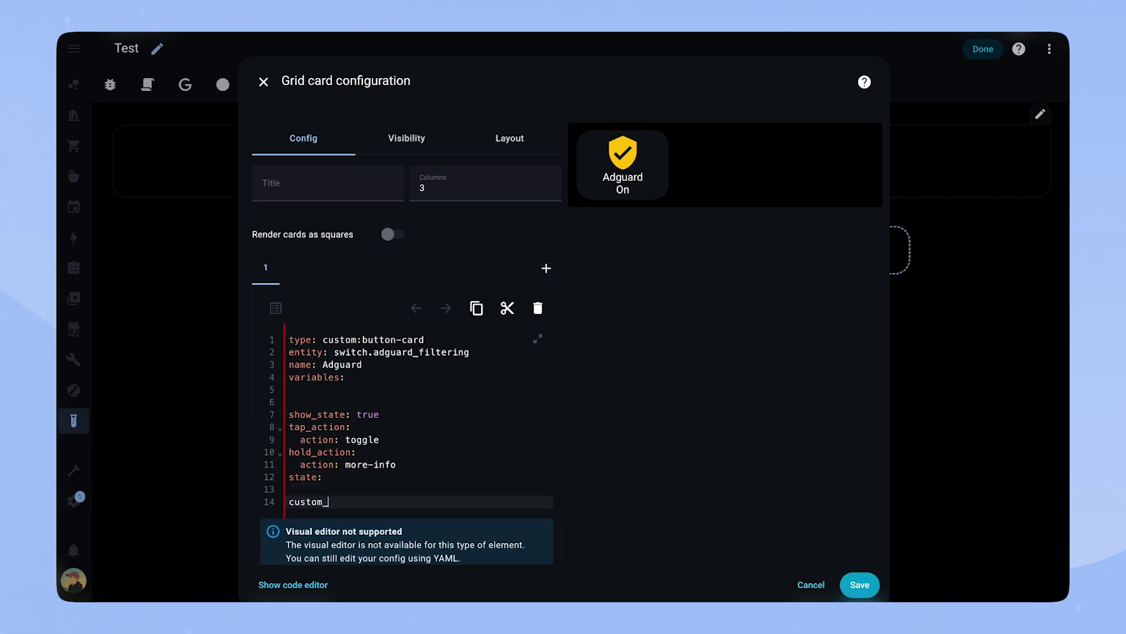
type("fields:")
key("Return")
type("icon2:")
key("Return")
type("card:")
key("Return")
type("type: button-card")
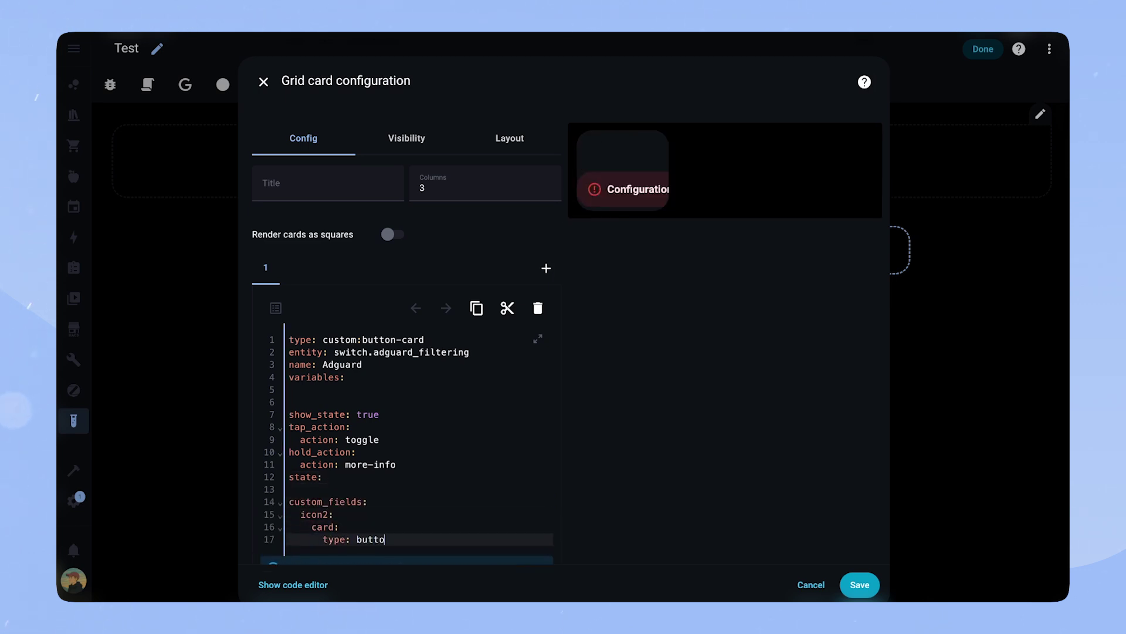
key("Return")
scroll(453, 326, "down", 1)
left_click(356, 496)
type("custom:")
left_click(323, 508)
Step: Give icon2 a JavaScript icon template: mdi:toggle-switch when on, mdi:toggle-switch-off otherwise
type("icon: |")
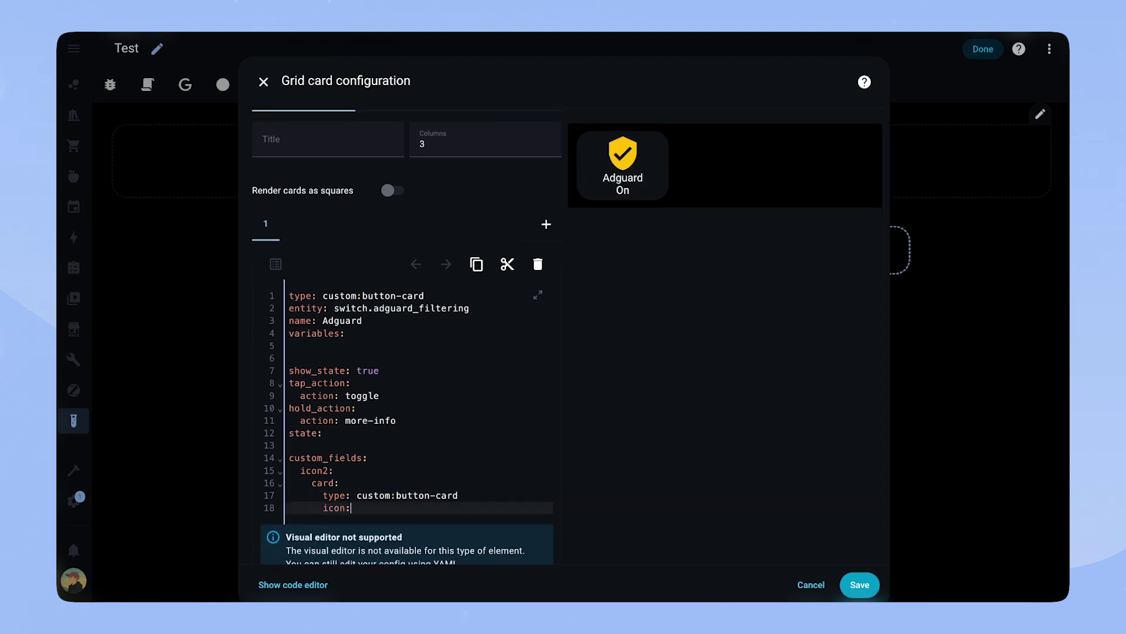
key("Return")
type("[[[")
key("Return")
type("if (entity.state == \"on\") {")
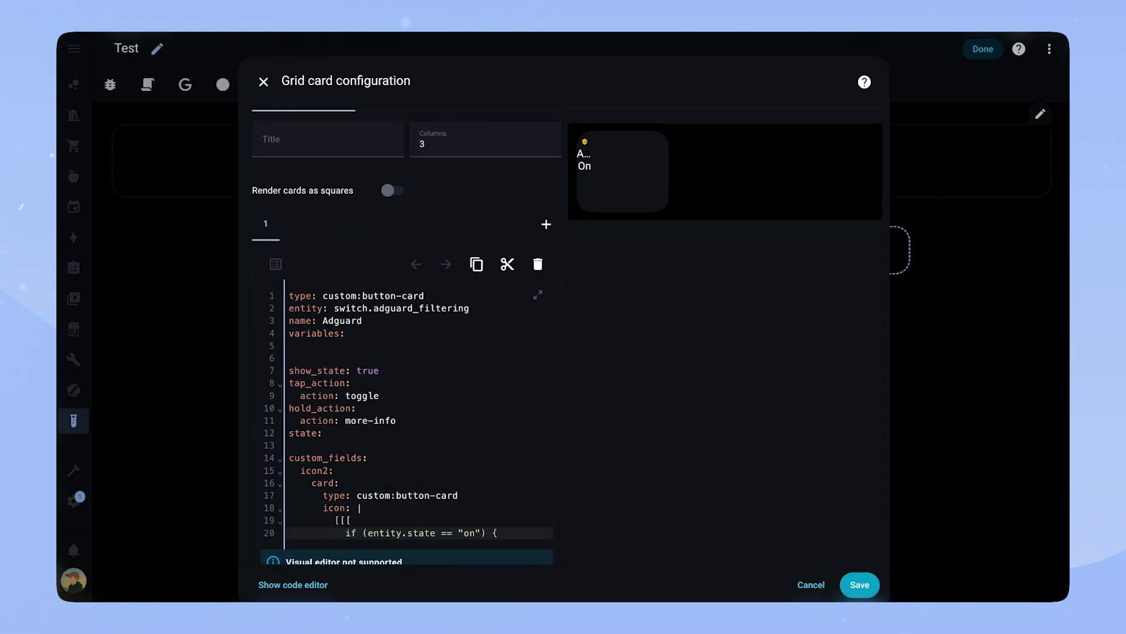
key("Return")
type("return \"mdi:toggle-switch\";")
key("Return")
type("} els")
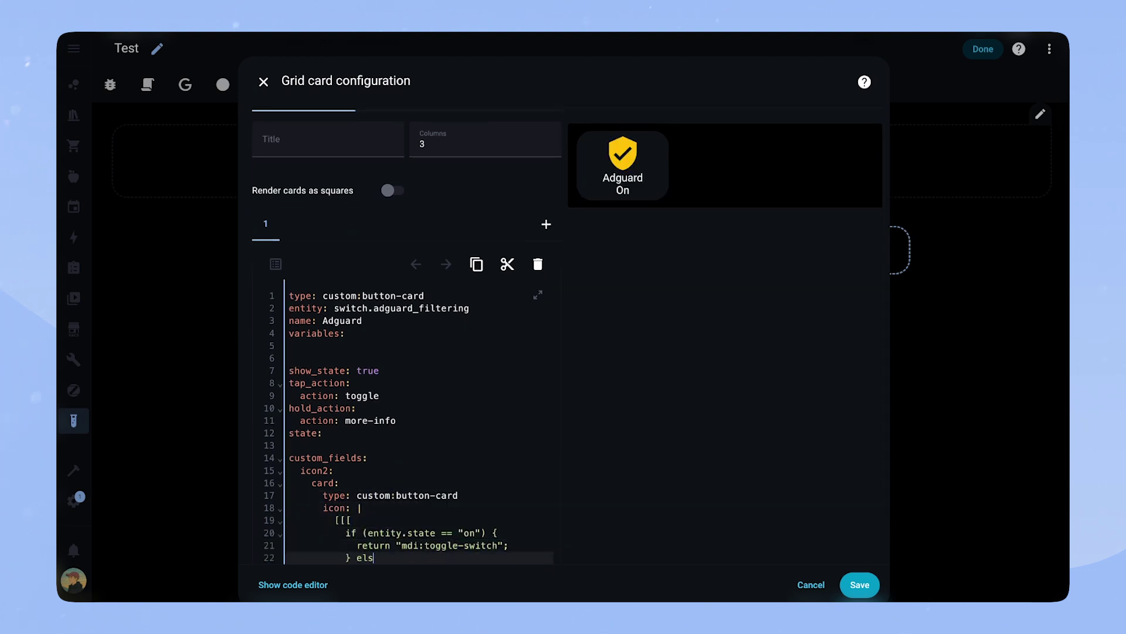
type("e {")
key("Return")
type("return \"mdi:toggle-switch-off\";")
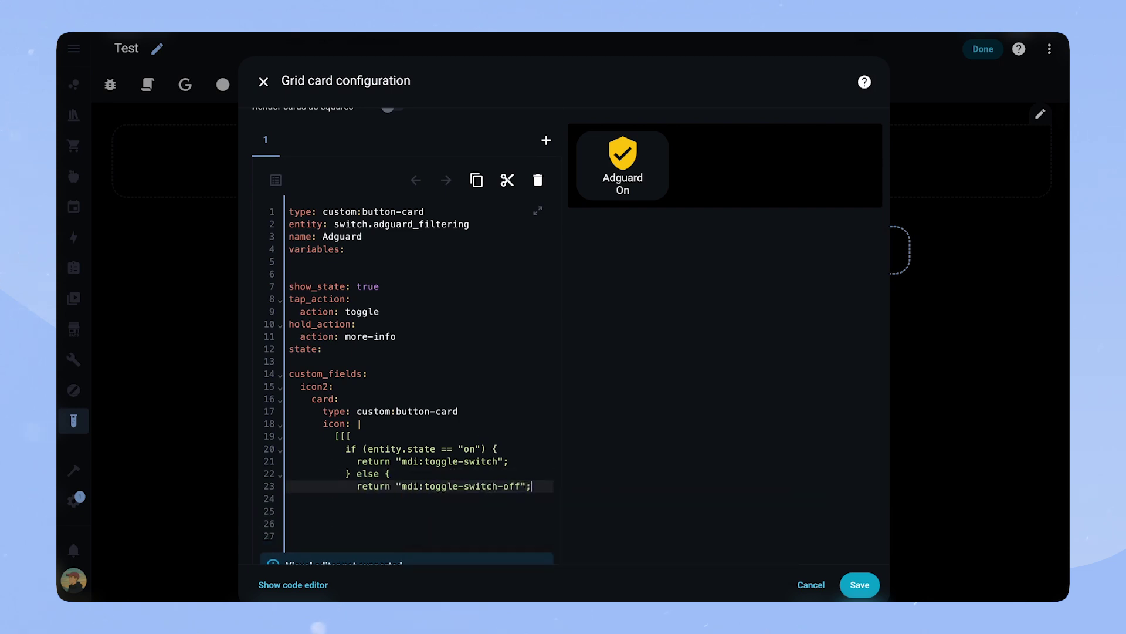
key("Return")
type("}")
key("Return")
type("]]]")
Step: Style icon2 as a 27px × 27px card with contrast1 background and a 15px contrast20 icon
key("Return")
type("styles:")
key("Return")
type("card:           - background-color: var(--contrast")
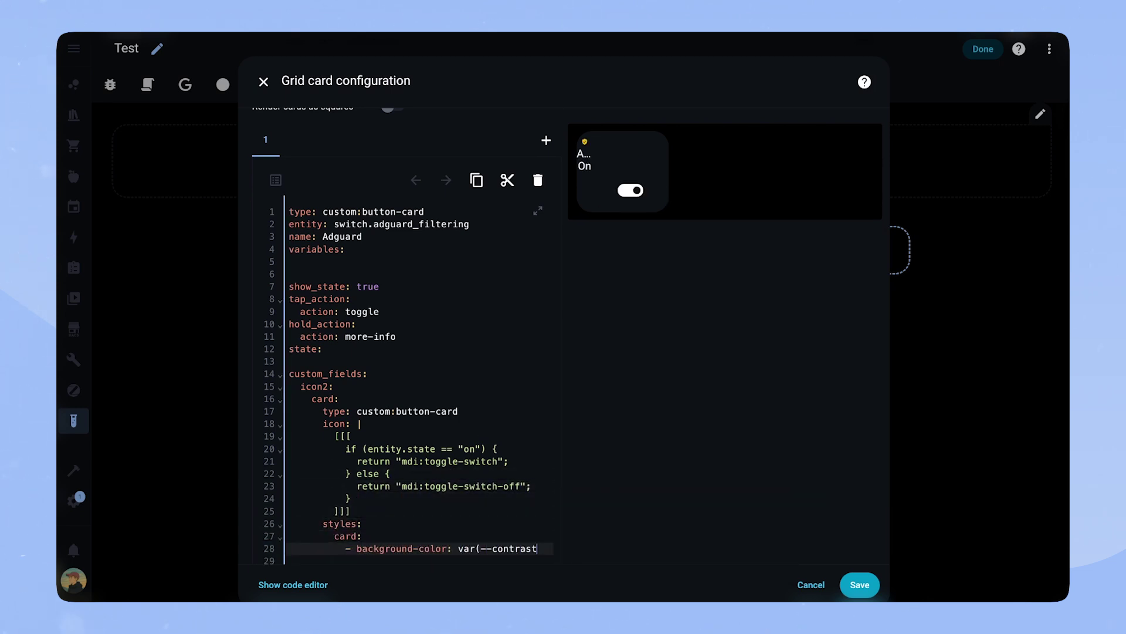
type("1)")
key("Return")
type("- width: 27px")
key("Return")
type("- height: 27px         icon:           - width")
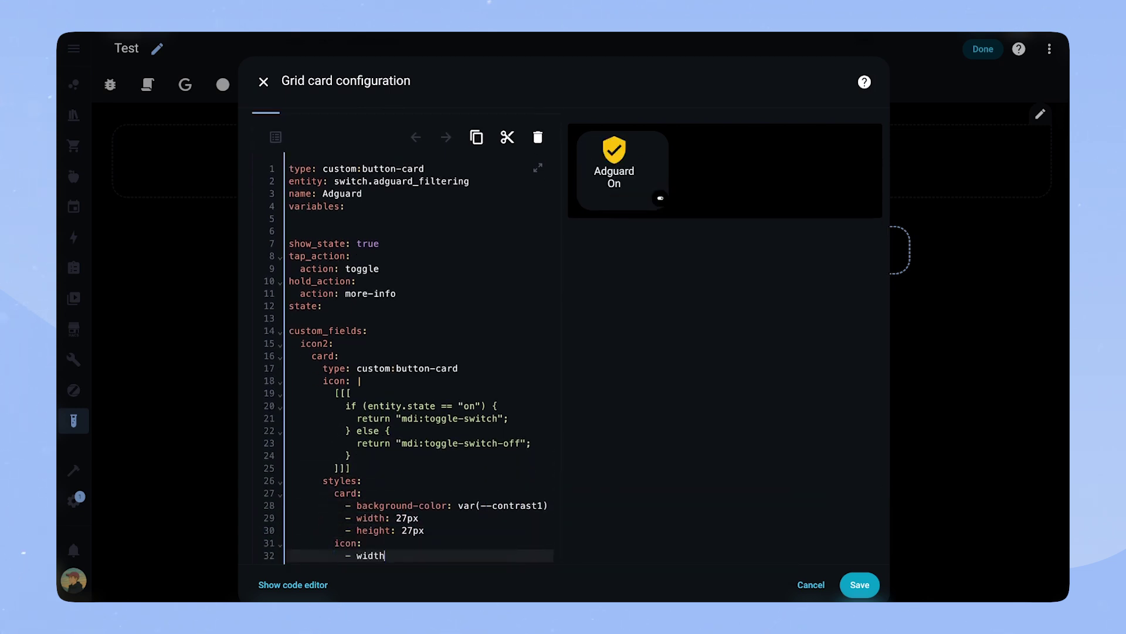
type(": 15px")
key("Return")
type("- color: var(--contrast20)")
Step: Start the Adguard card's styles with grid-template-areas "'i s icon2' 'n n n'"
key("Return")
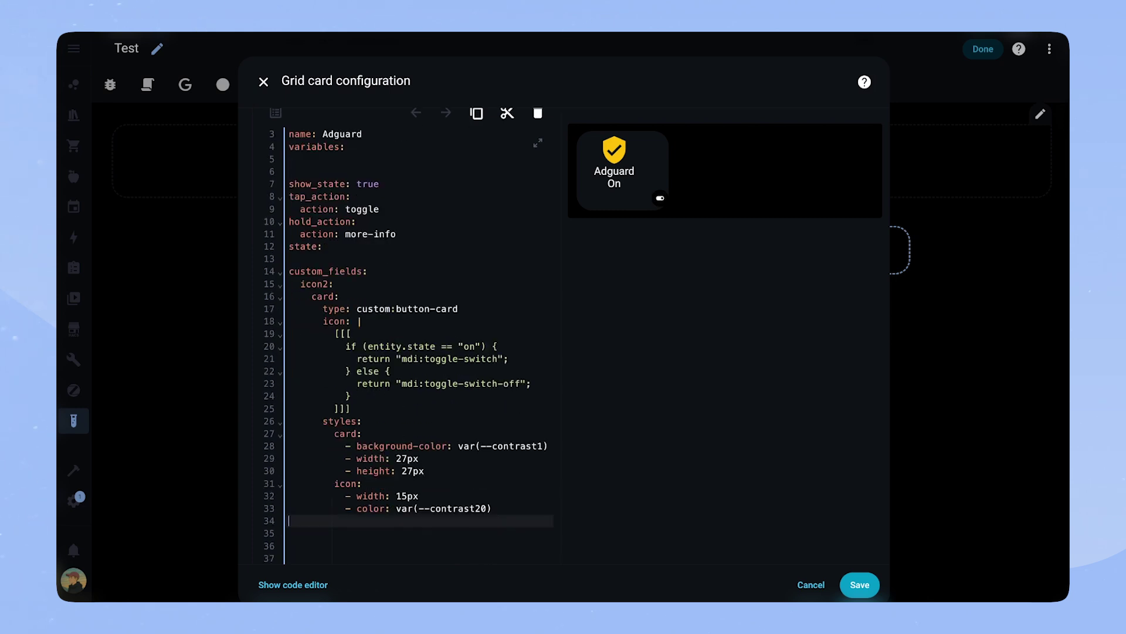
type("styles:")
key("Return")
type("grid:     - grid-template-areas: \"'")
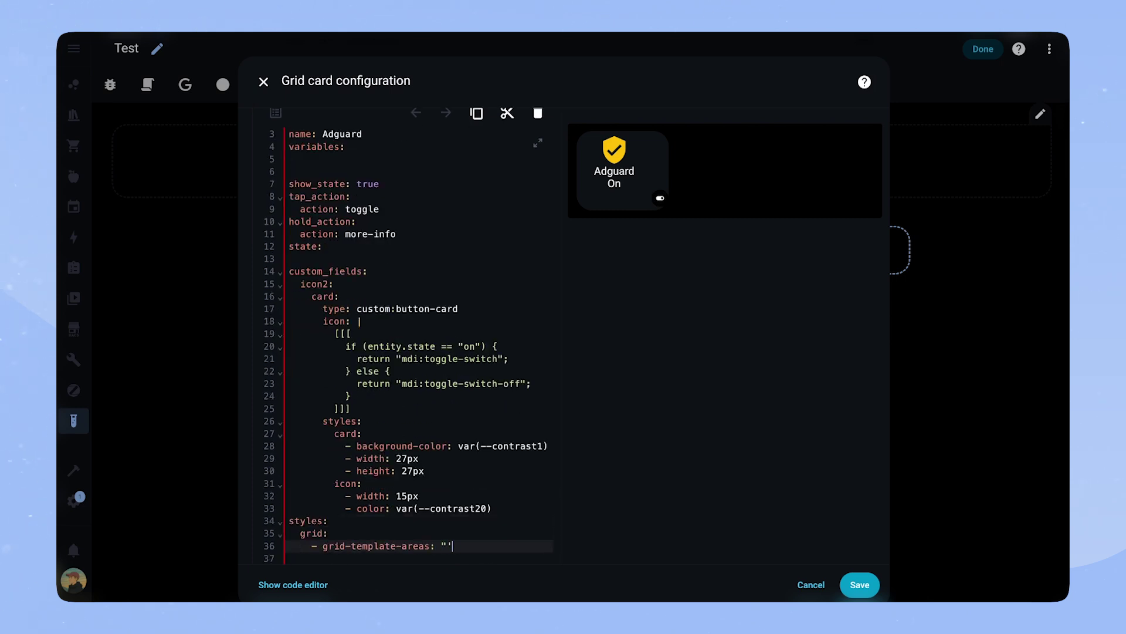
type("i s icon2' 'n n n'")
key("Return")
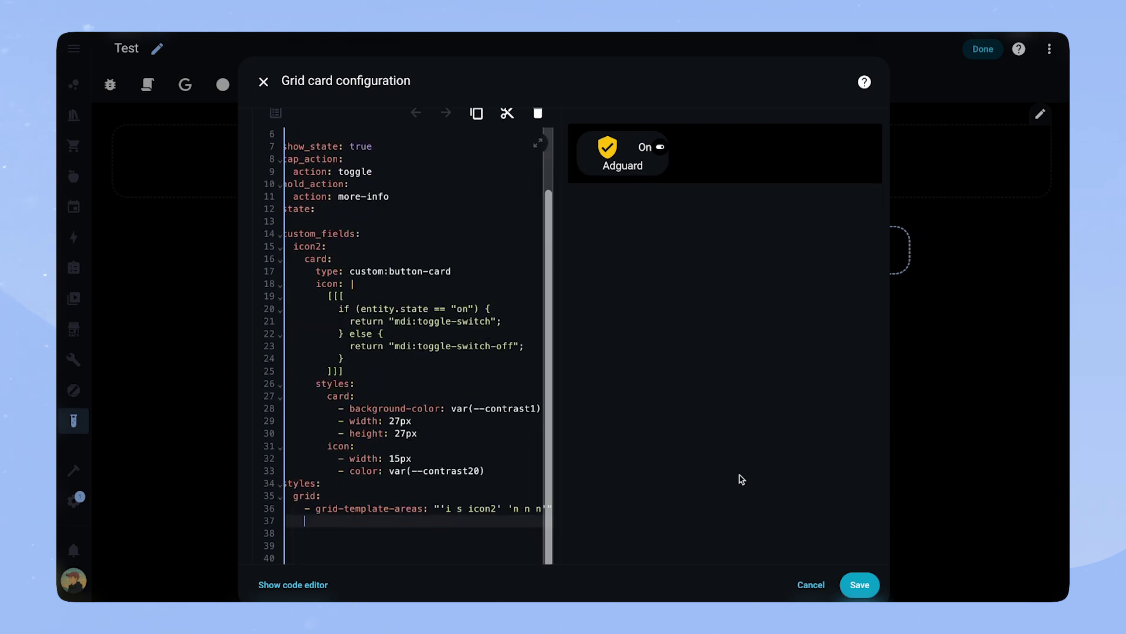
Step: Set grid columns to 20px 1fr 1fr, rows to 1fr min-content, and the icon to 20px wide with 7px top margin
type("- grid-template-columns: 20px 1fr 1fr")
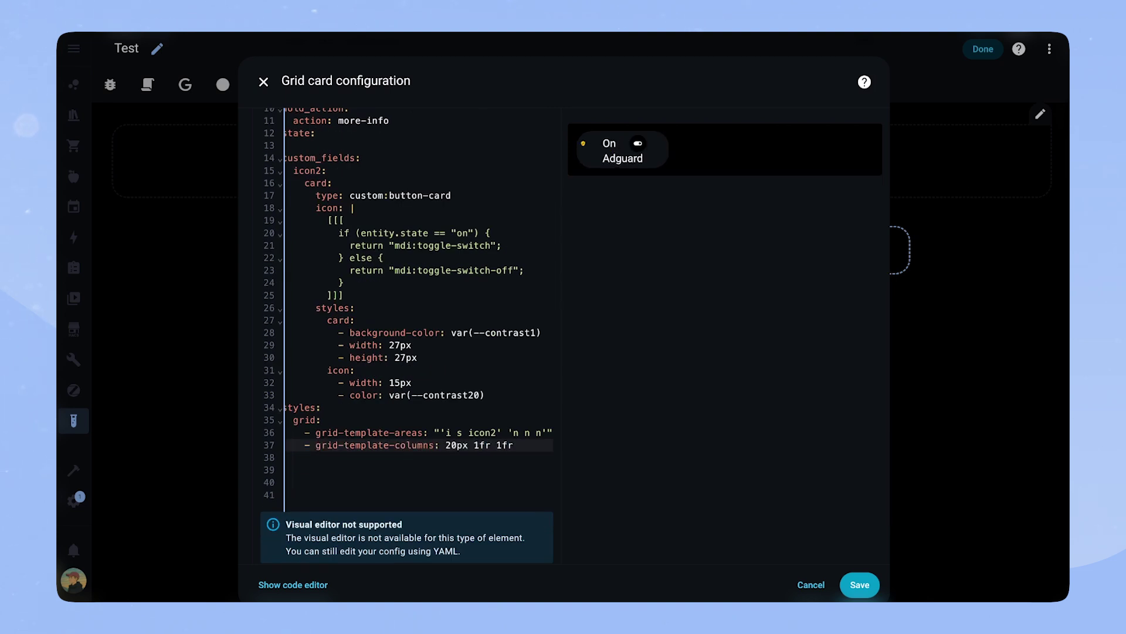
key("Return")
type("- grid-template-rows: 1fr min-content")
key("Return")
type("icon:")
key("Return")
type("- width: 20px")
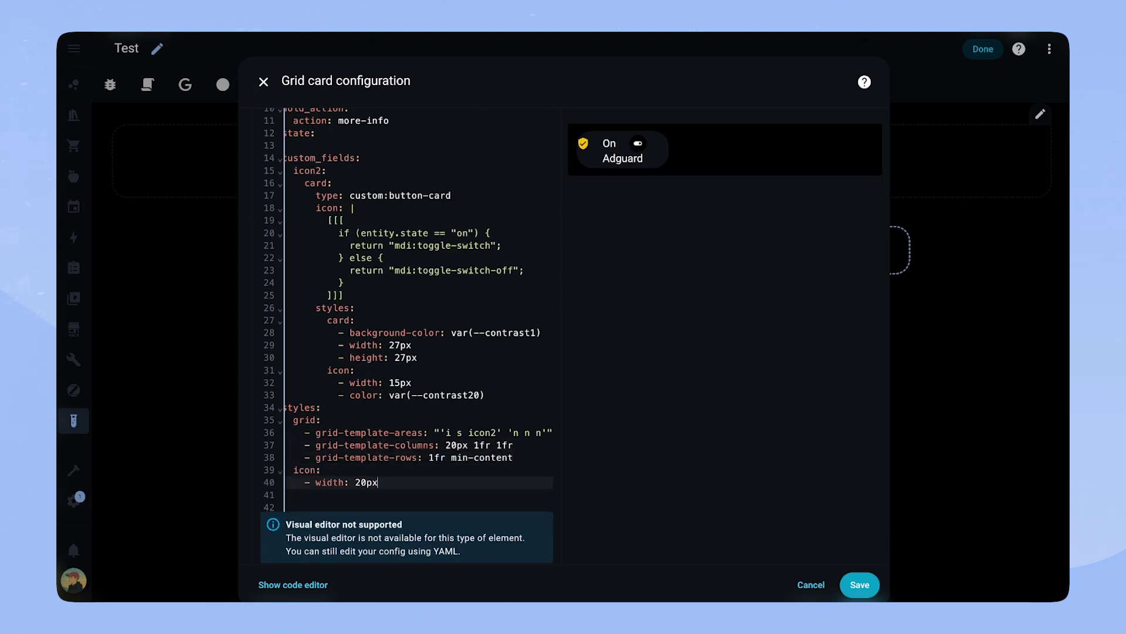
key("Return")
type("- margin-top: 7px")
key("Return")
Step: Give the icon a colour template: var(--black) when on, var(--contrast20) otherwise
type("- color: |")
key("Return")
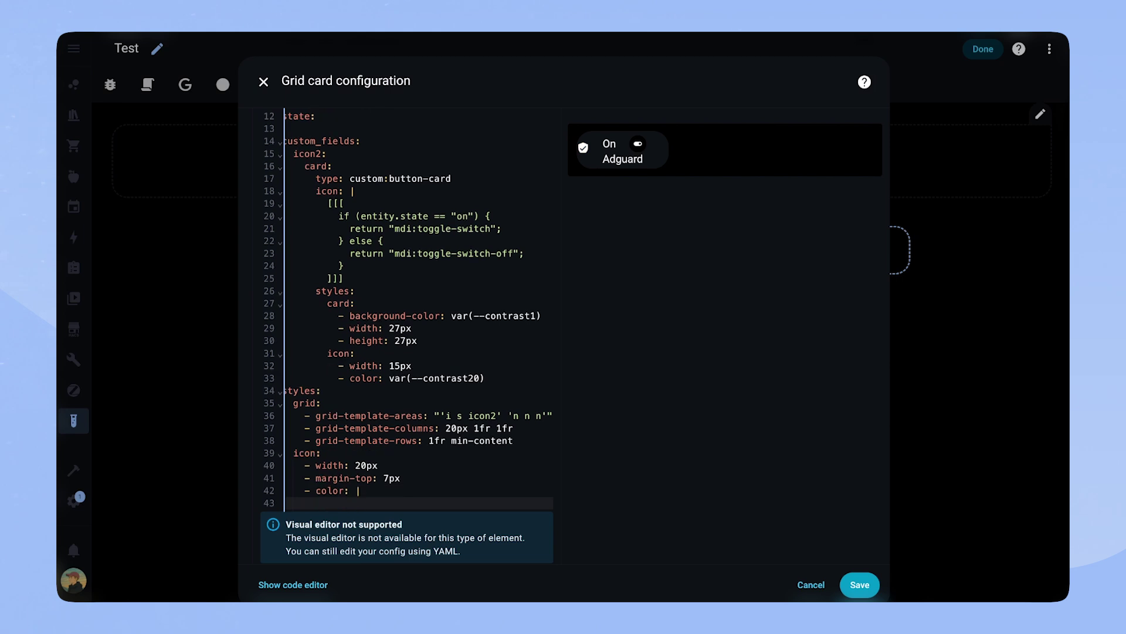
type("[[[")
key("Return")
type("if (entity.state == \"on\") return ")
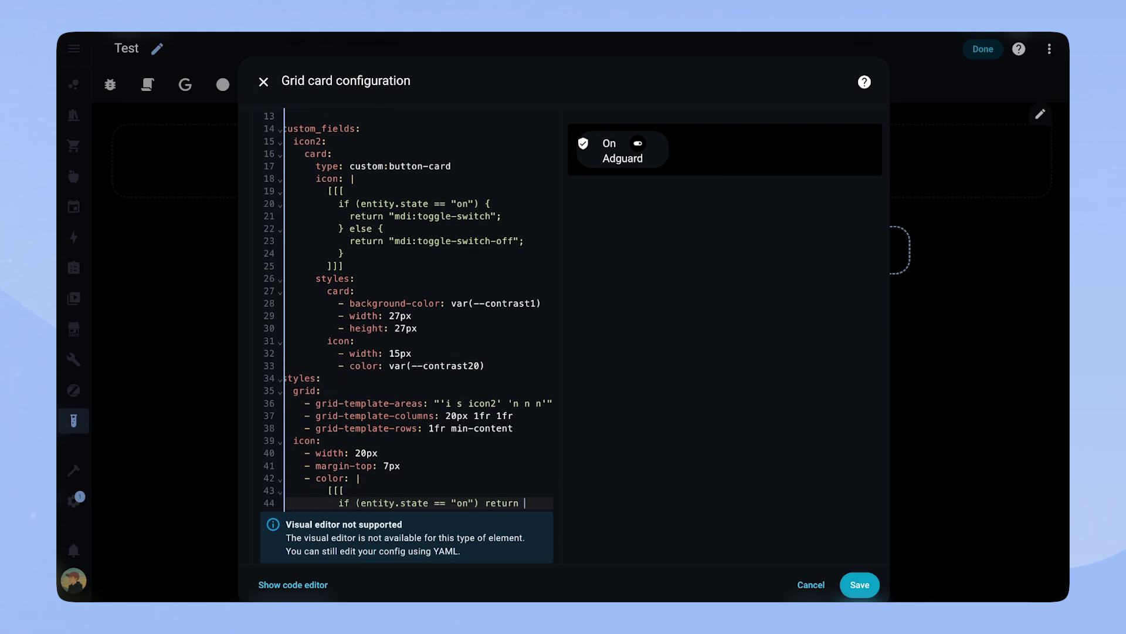
type("\"var(--black)\"")
key("Return")
type("else return \"var(--contrast20)\";")
key("Return")
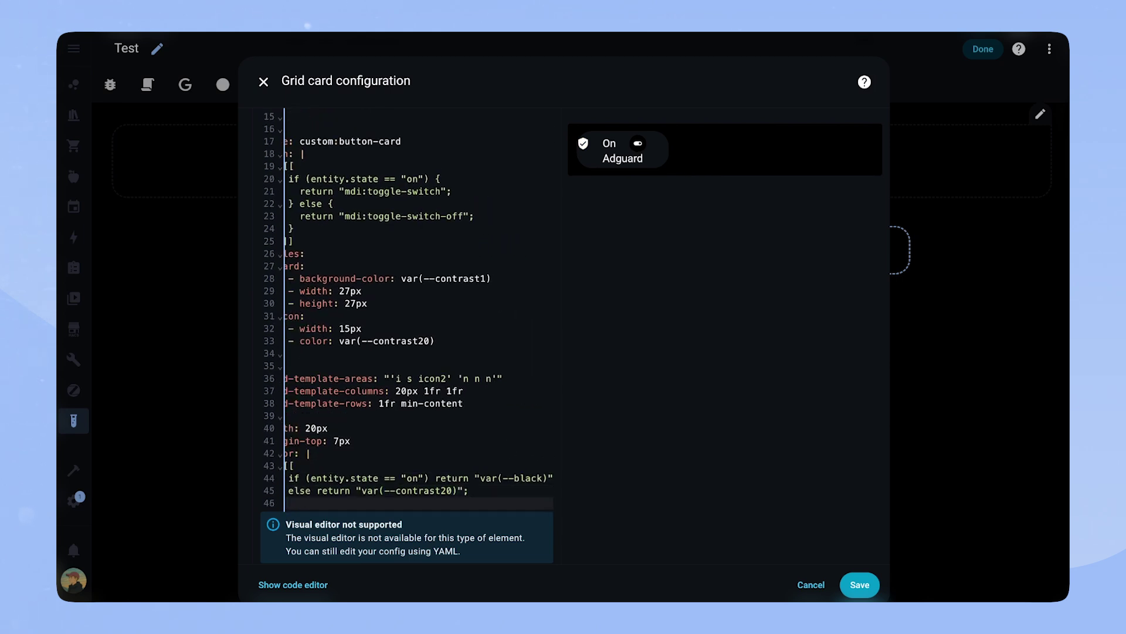
type("]]]")
key("Return")
Step: Left-align img_cell with flex-start, and give the name justify-self start, 11px font and 3px bottom margin
type("img_cell:")
key("Return")
type(".")
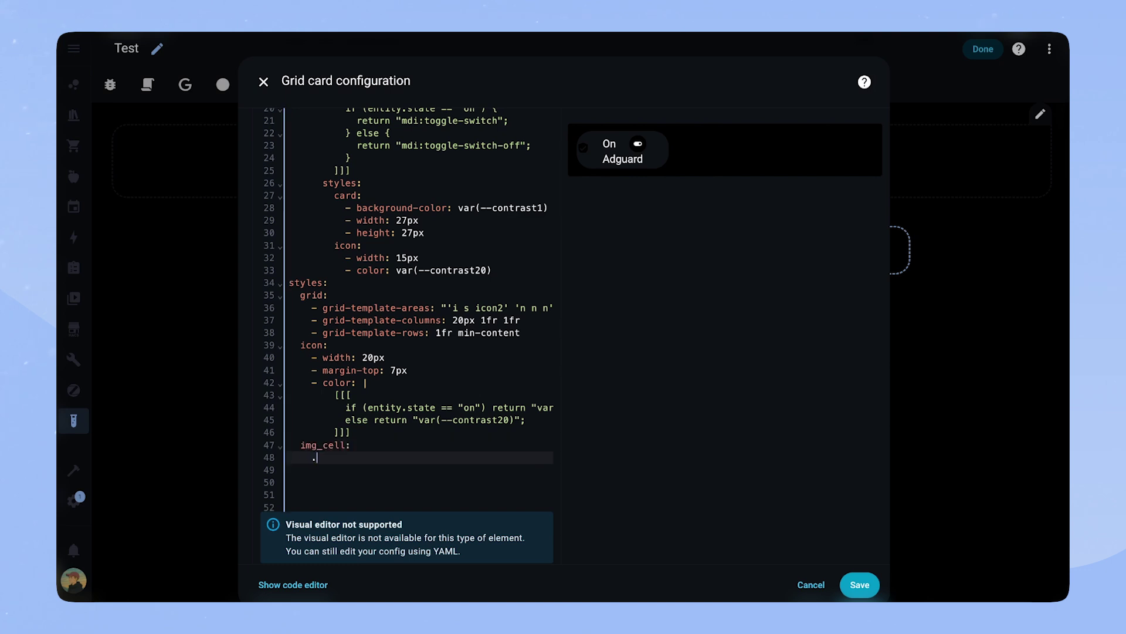
type(" justify-content: flex-start")
key("Return")
type("name:")
key("Return")
type("-")
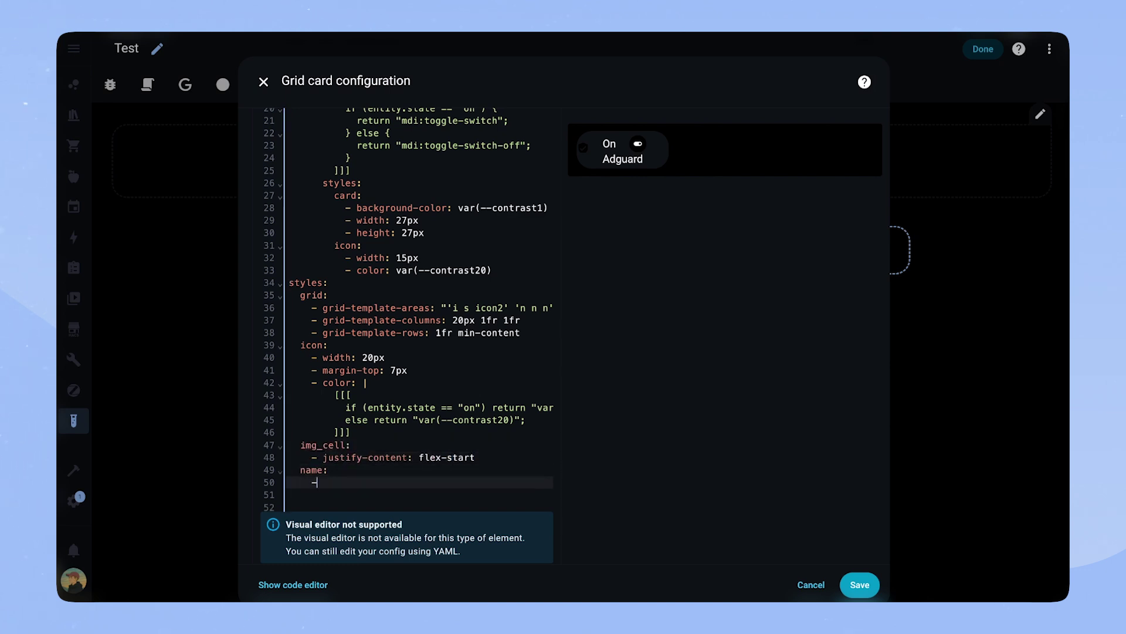
type(" justify-self: start")
key("Return")
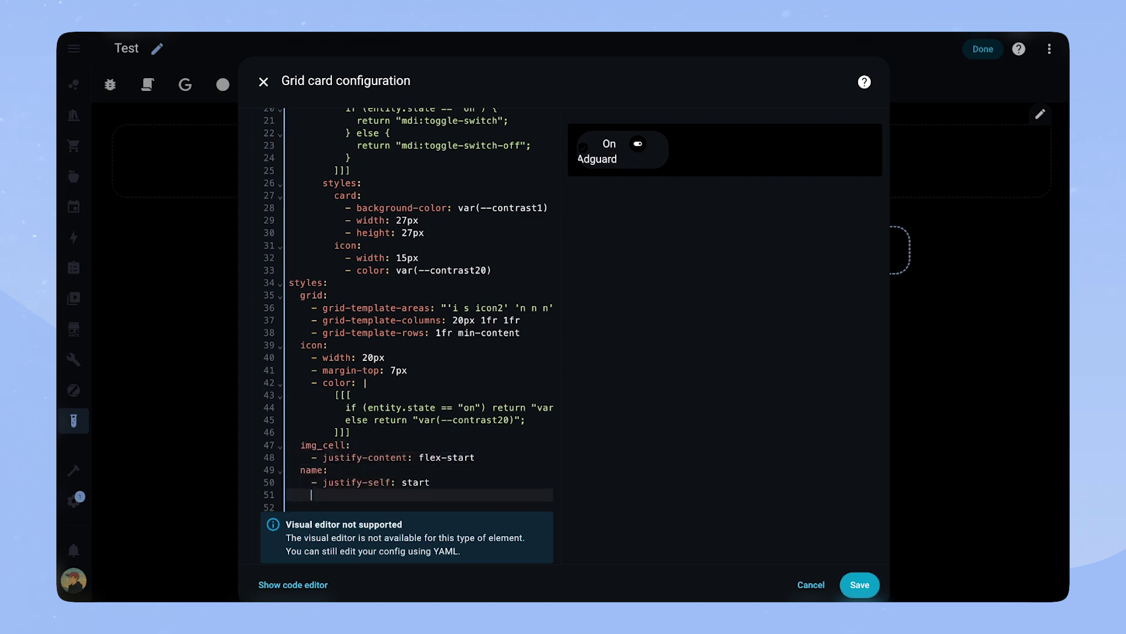
type("- font-size: 11px")
key("Return")
type("- margin-")
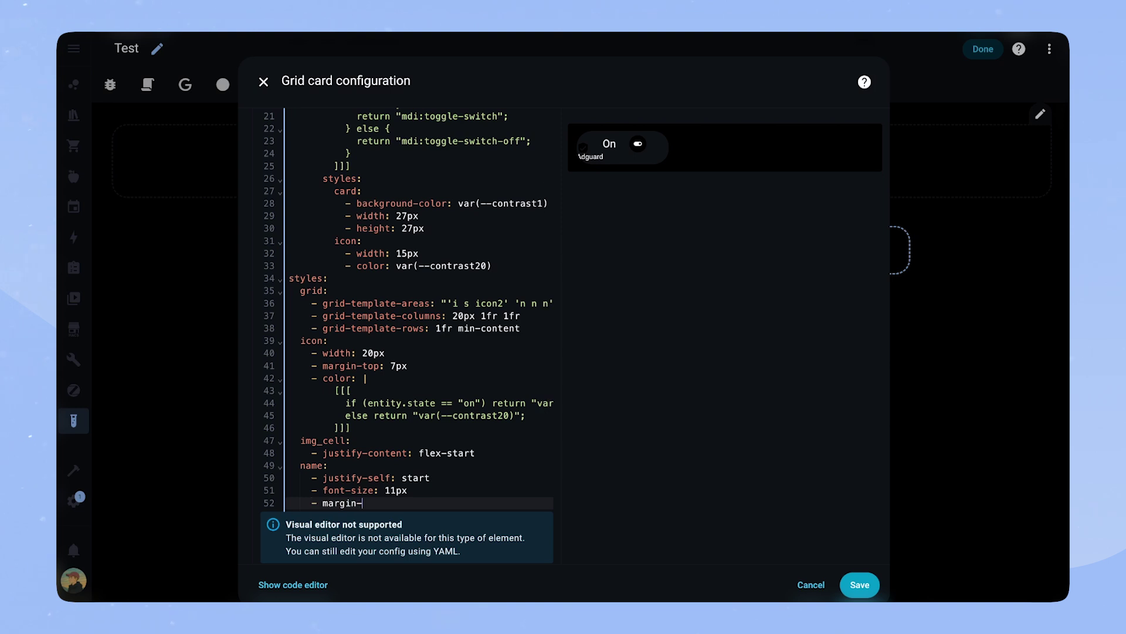
type("bottom: 3px")
key("Return")
type("- color:")
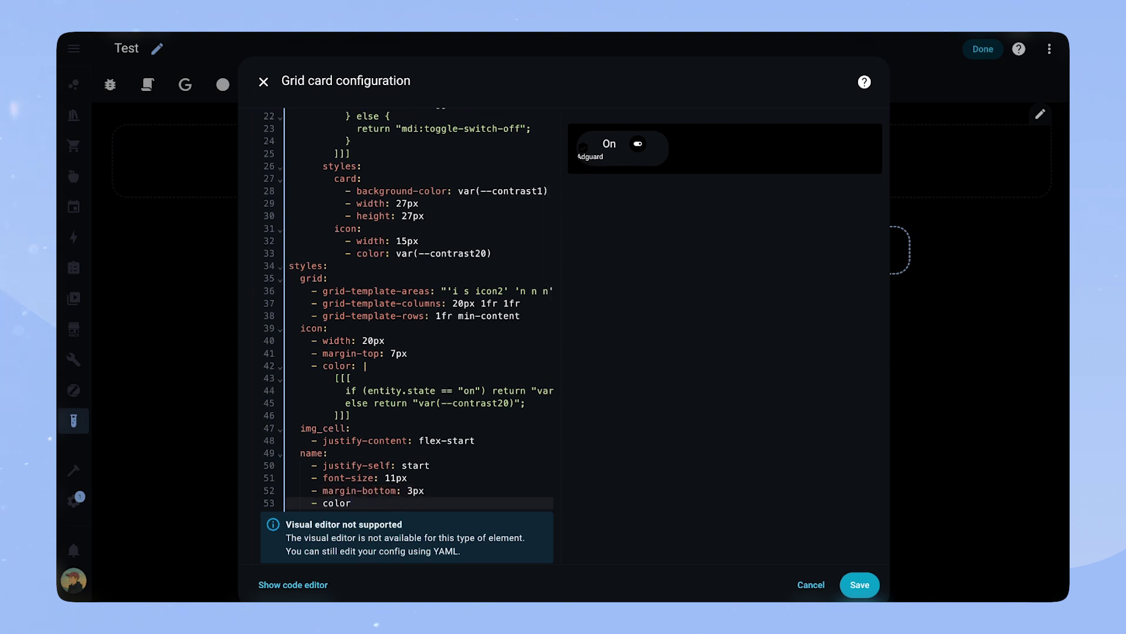
Step: Reuse the icon's state-based colour template for the name colour and add an opacity entry
left_click_drag(362, 366, 380, 411)
key("super+c")
scroll(381, 434, "down", 1)
left_click(380, 456)
key("super+v")
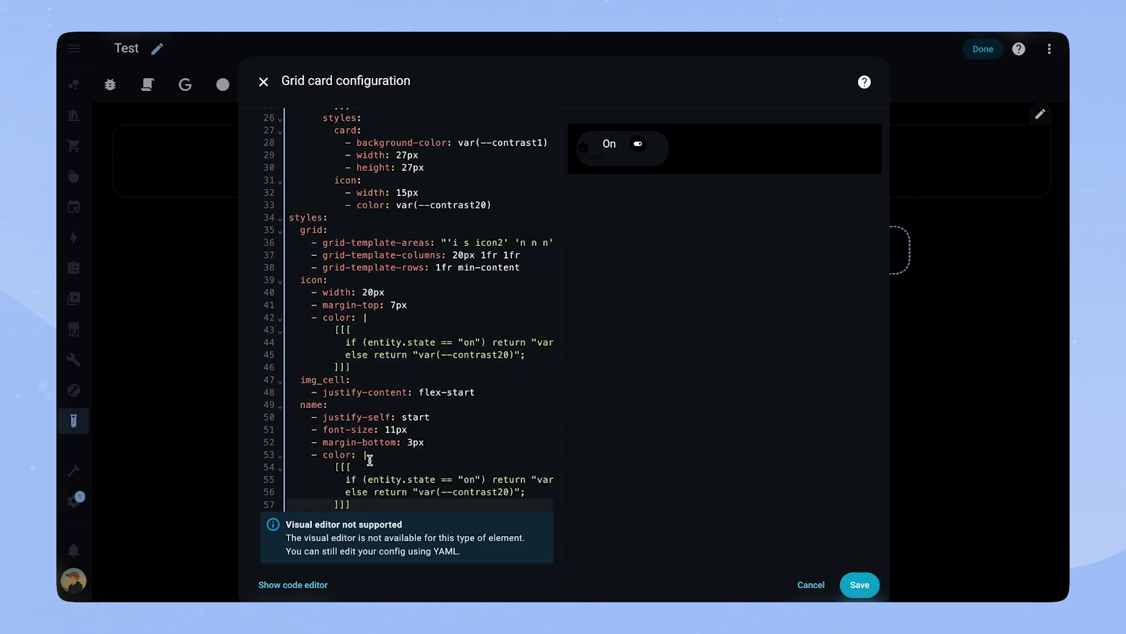
scroll(370, 460, "down", 1)
key("Return")
key("BackSpace")
key("BackSpace")
type(". opacity: 0.7")
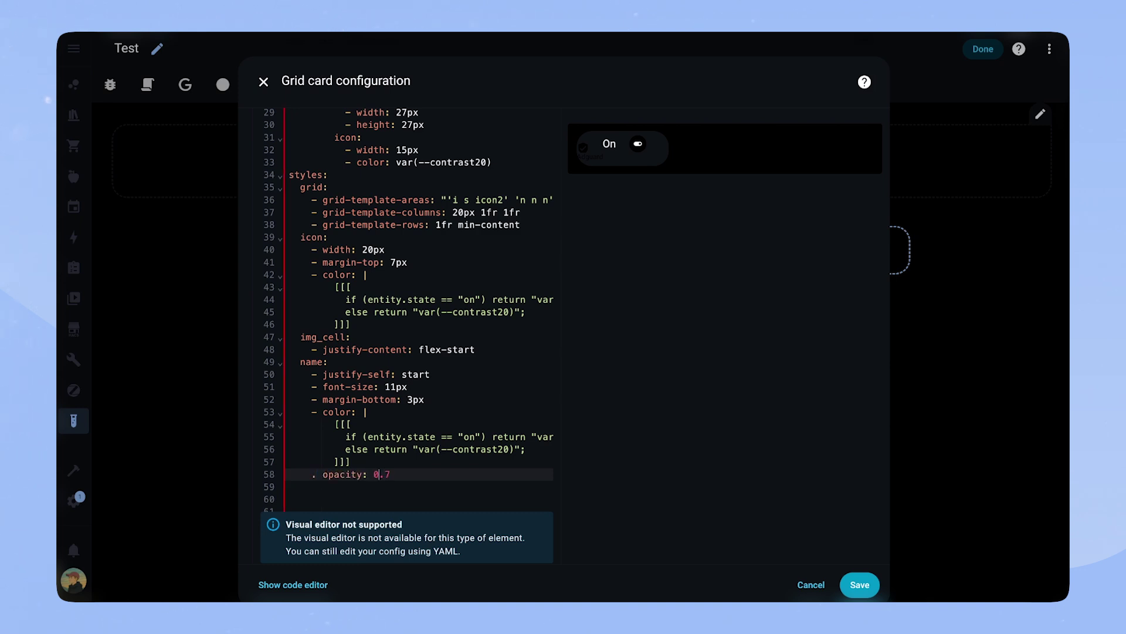
key("BackSpace")
type("-")
key("Down")
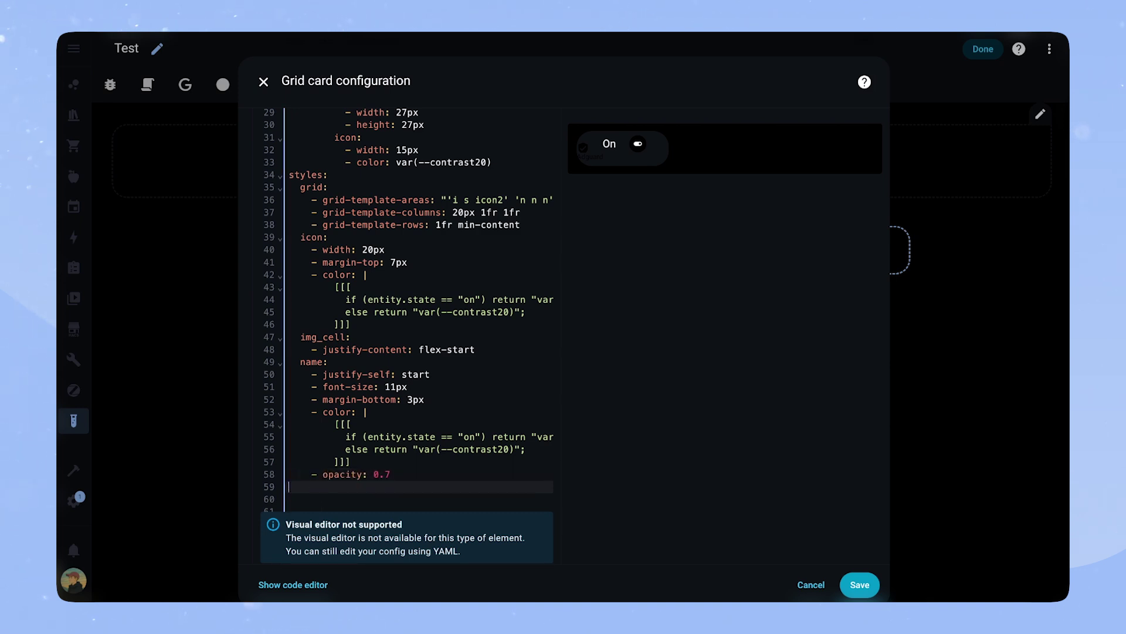
Step: Set the card height to 75px with a state-based background colour that turns yellow when on
type("card:")
key("Return")
type("- heig")
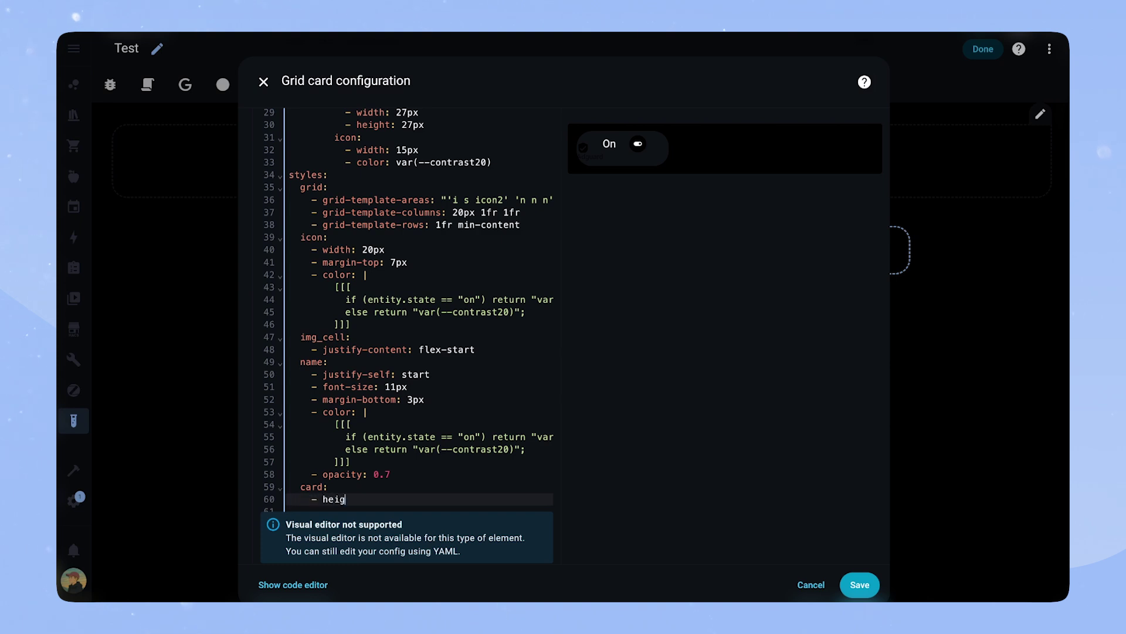
type("ht: 75px")
key("Return")
type("-")
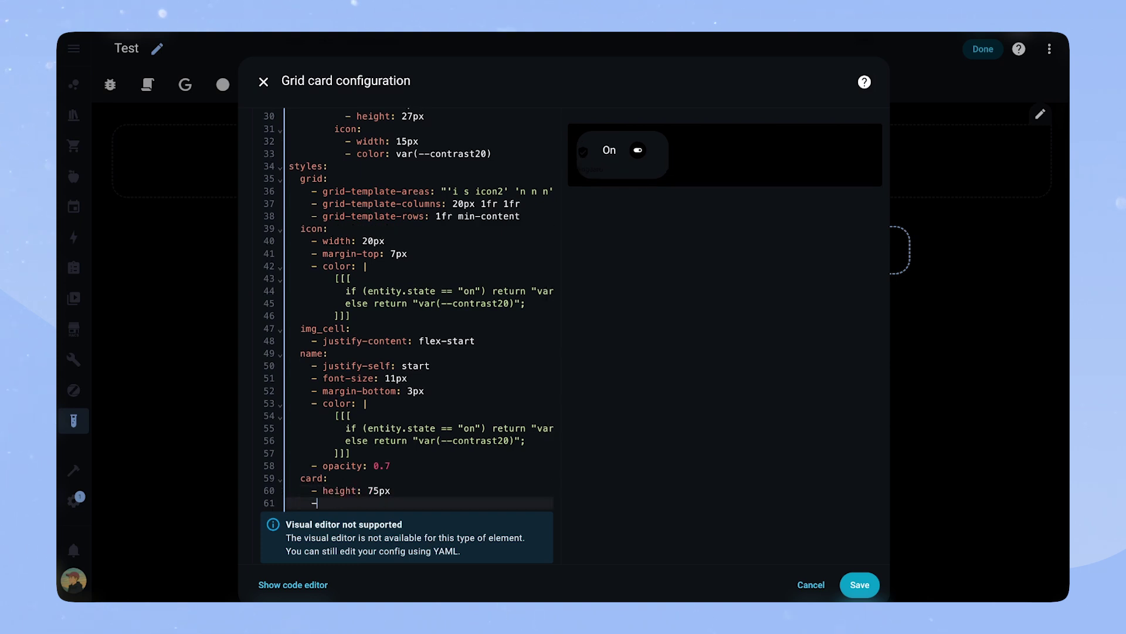
type(" background-color:")
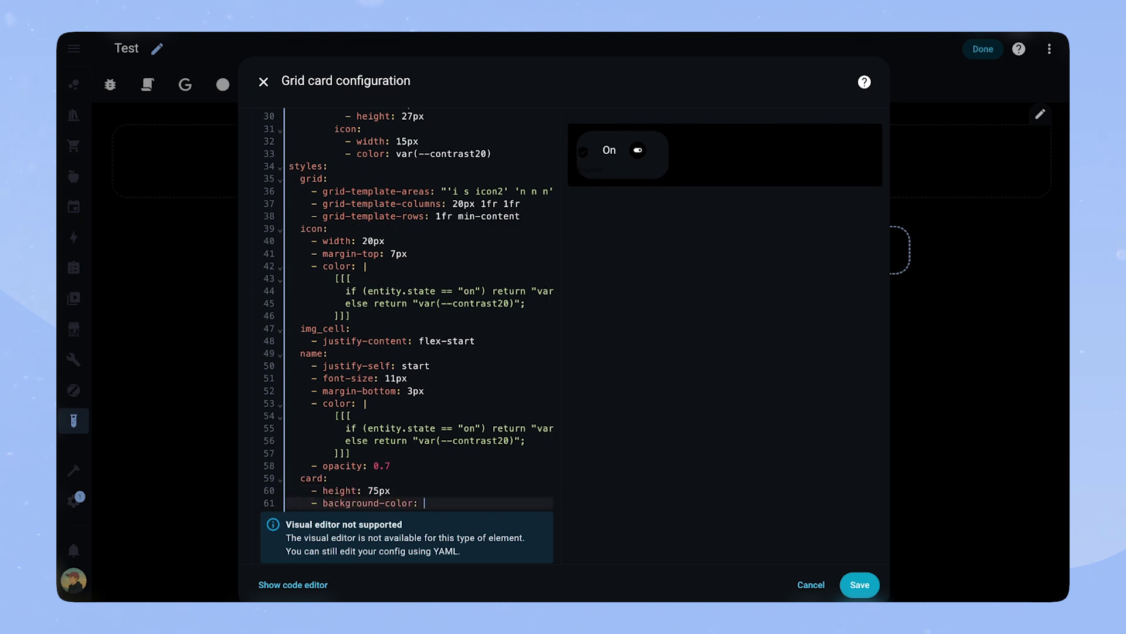
key("super+v")
scroll(428, 458, "right", 1)
left_click(450, 491)
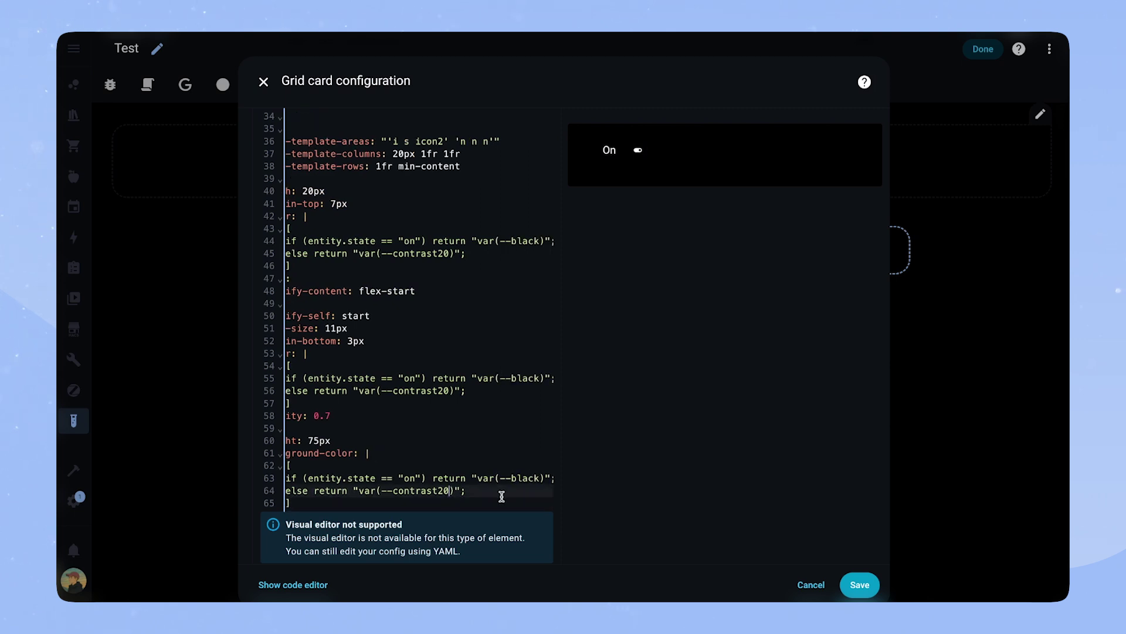
double_click(509, 478)
type("yellow")
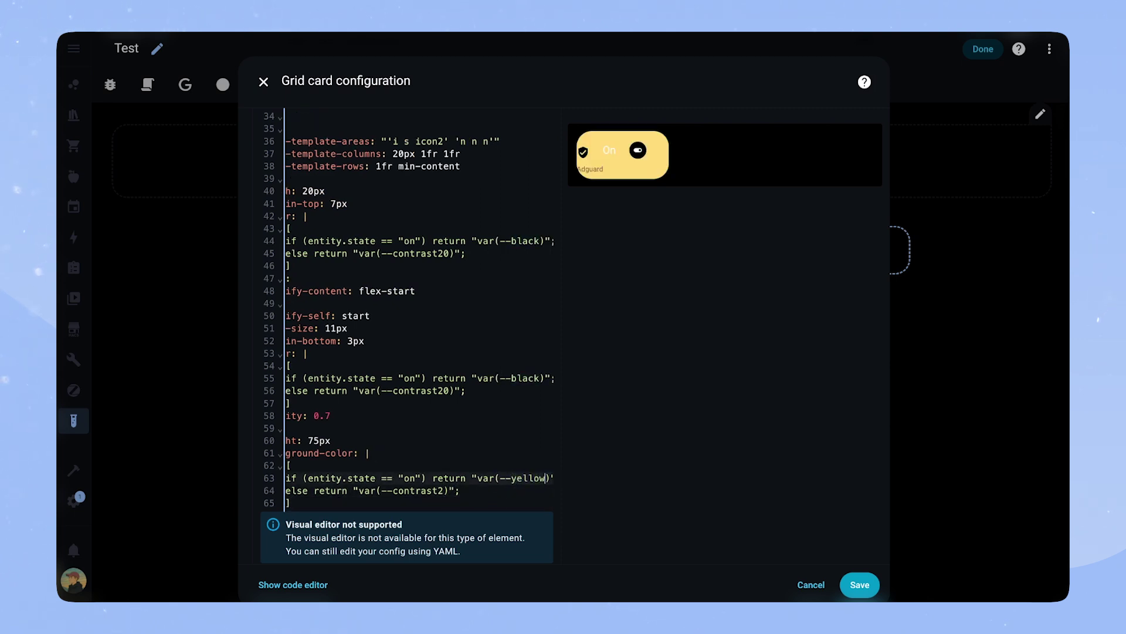
Step: Remove the card's box-shadow and add padding of 12px 0 12px 14px
scroll(440, 482, "left", 2)
scroll(447, 477, "down", 1)
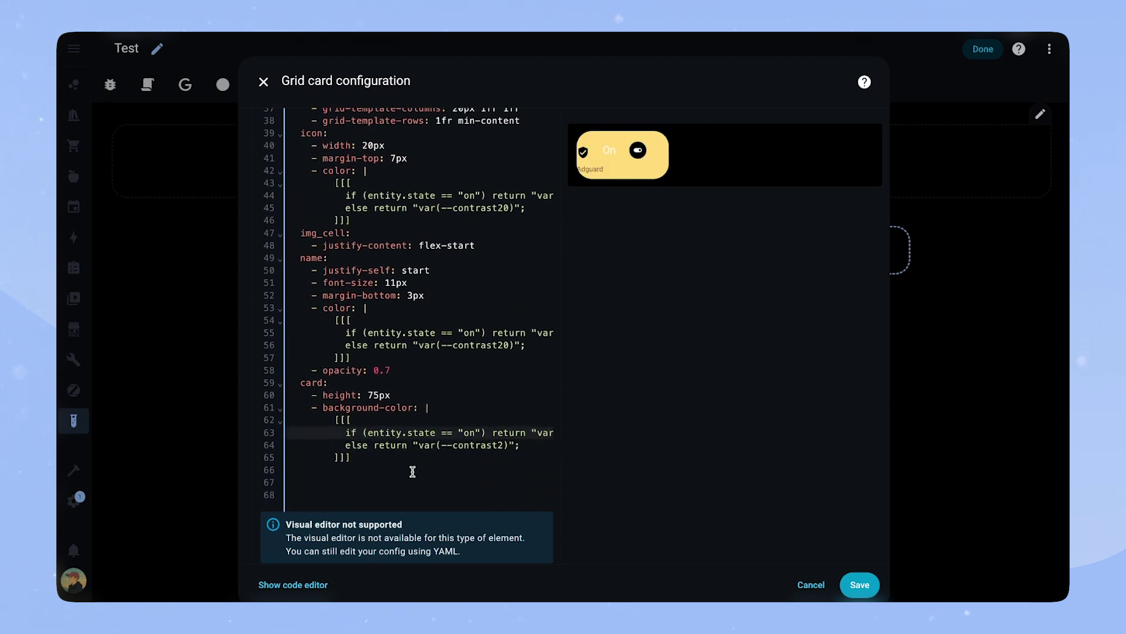
left_click(395, 471)
key("Left")
key("Return")
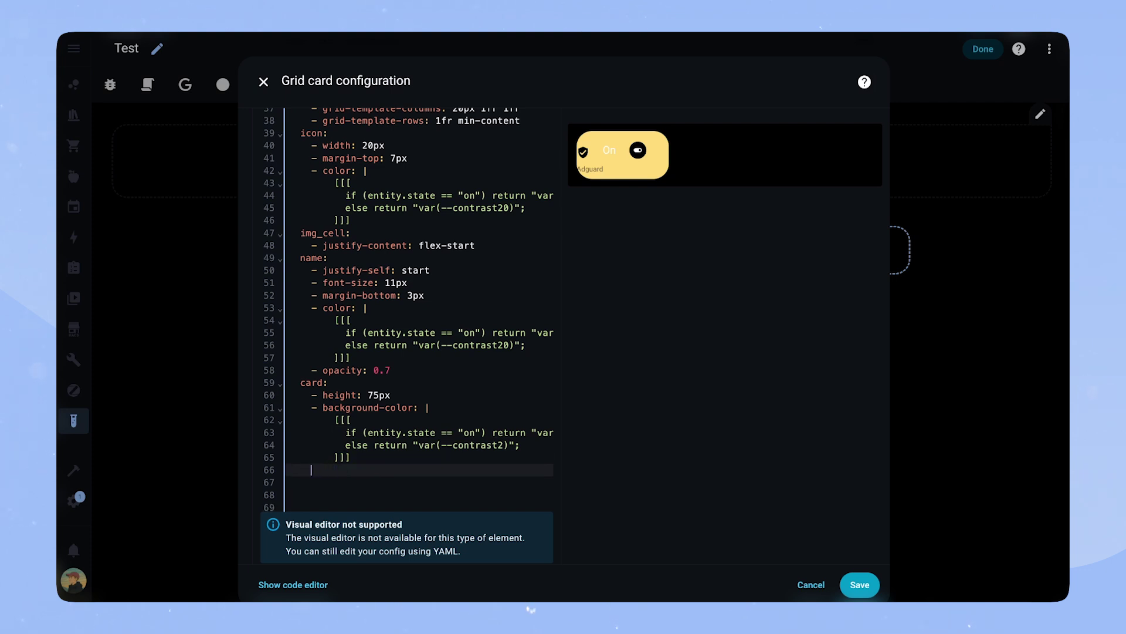
type("- box-shadow: none")
key("Return")
type("- border-")
type("padding: 12p")
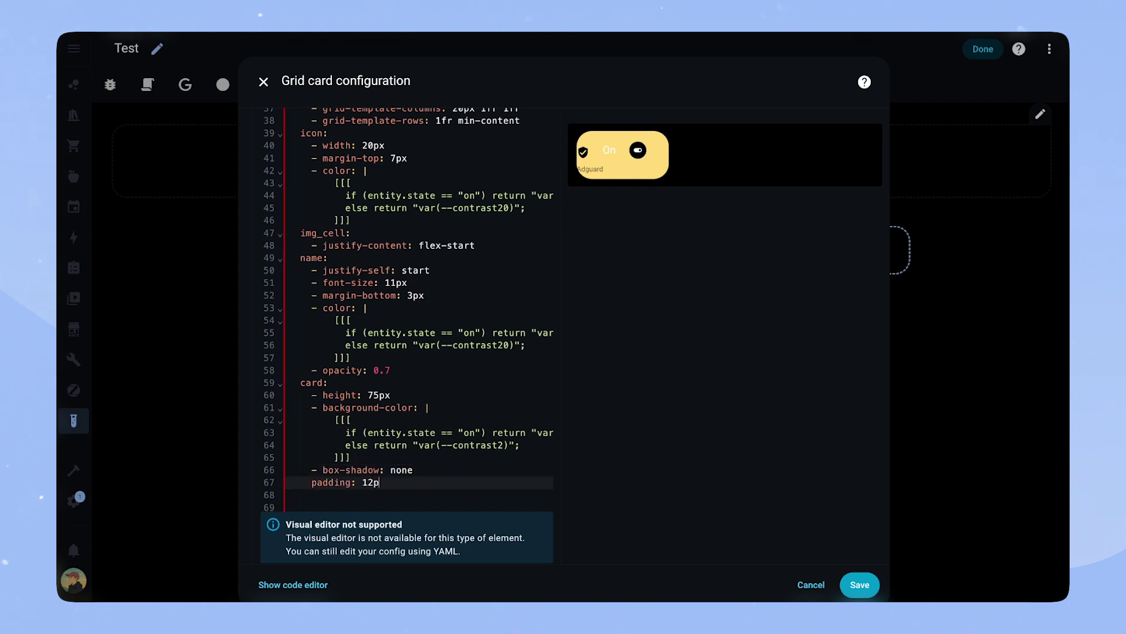
type("x 0 12px 14px")
key("Home")
type("-")
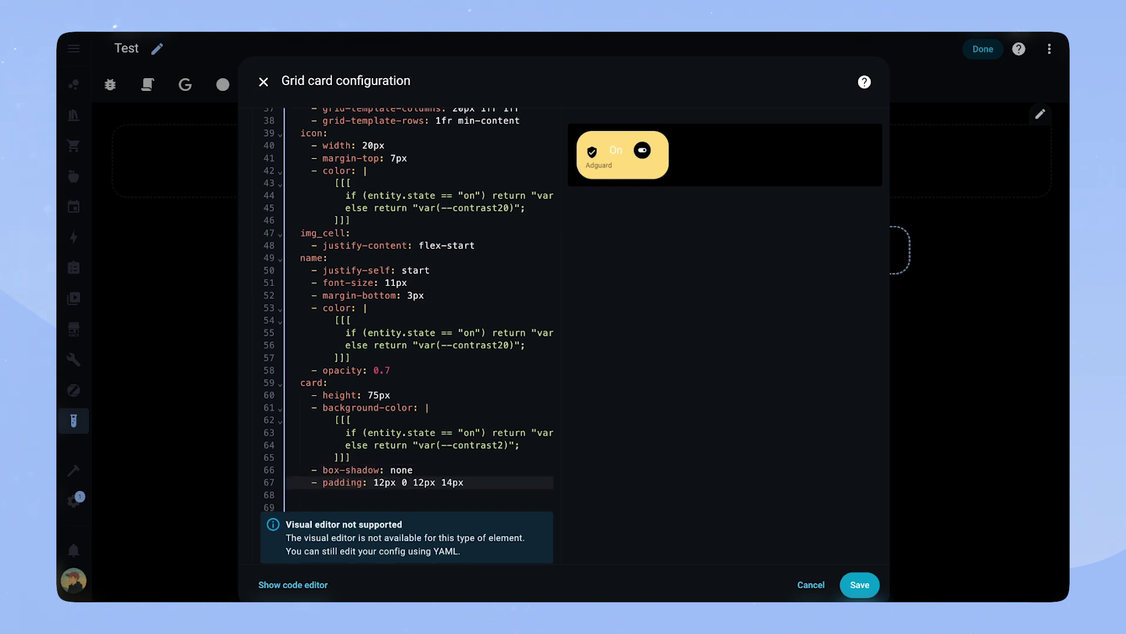
key("Return")
scroll(661, 515, "down", 1)
Step: Add state styles: justify-self start, font-size 20px, margin-top 11px, padding-left 3px, font-weight 500, colour template
key("BackSpace")
type("state:")
key("Return")
type("- justify-self: start")
key("Return")
type("- font-size: 20px")
key("Return")
type("- margin-top: 11px")
key("Return")
type("- padding-left: 3px")
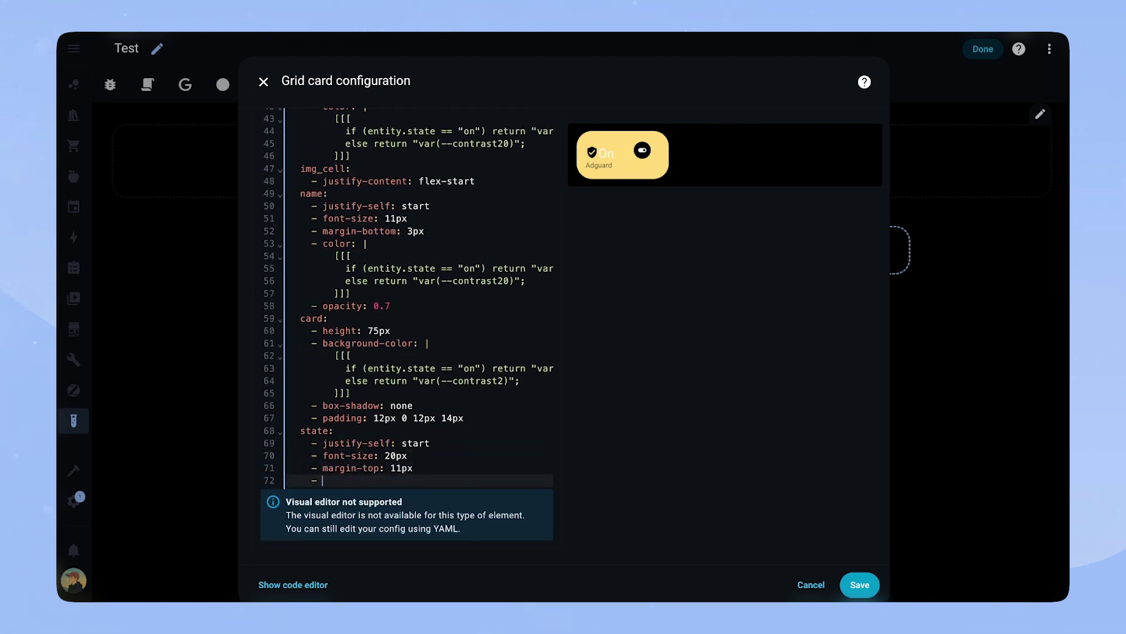
key("Return")
type("- font-weight: 500")
key("Return")
key("ctrl+v")
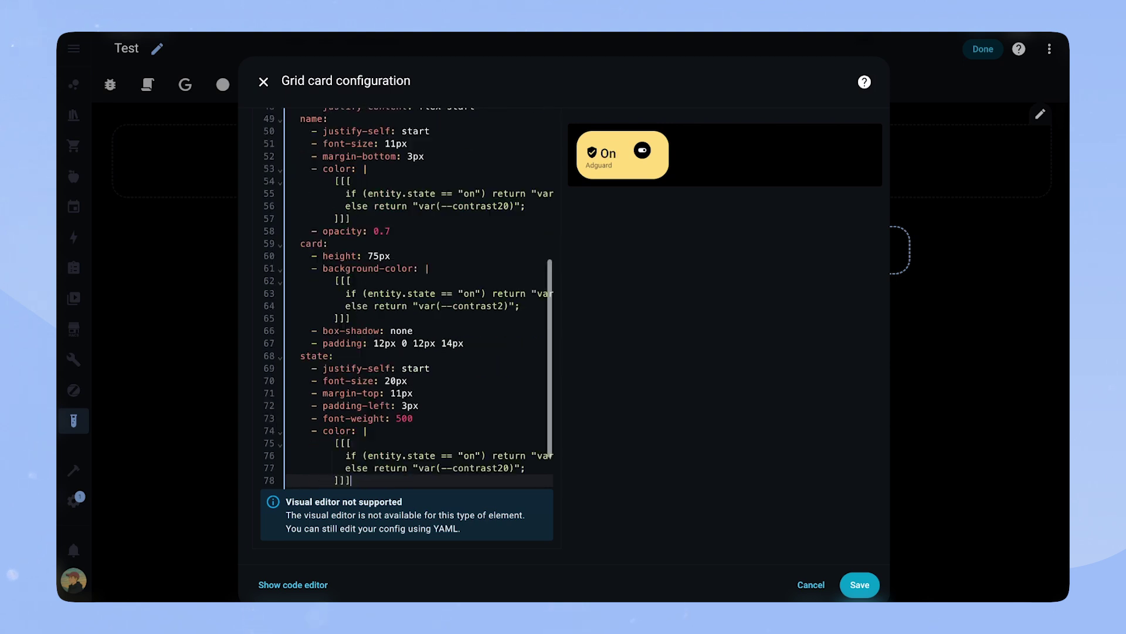
Step: Add custom_fields icon2 styles: margin-top -20px, justify-self end, align-self center, width 24px, padding-right 10px
type("custom_fields:")
key("Return")
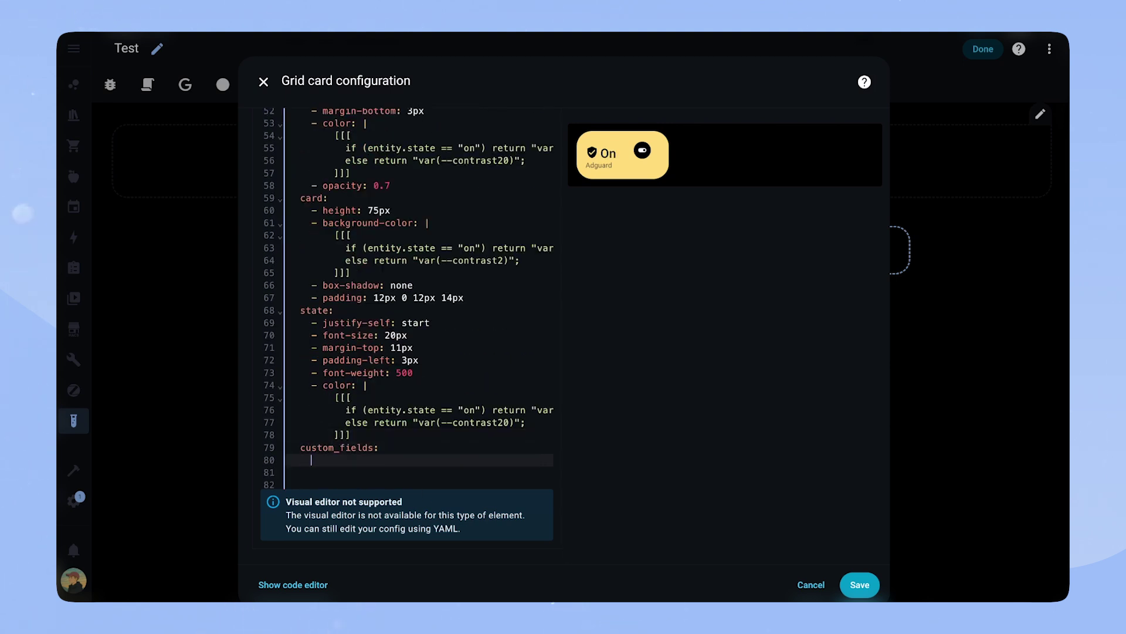
type("icon2:")
key("Return")
type("- margin-top: \"-20px\"")
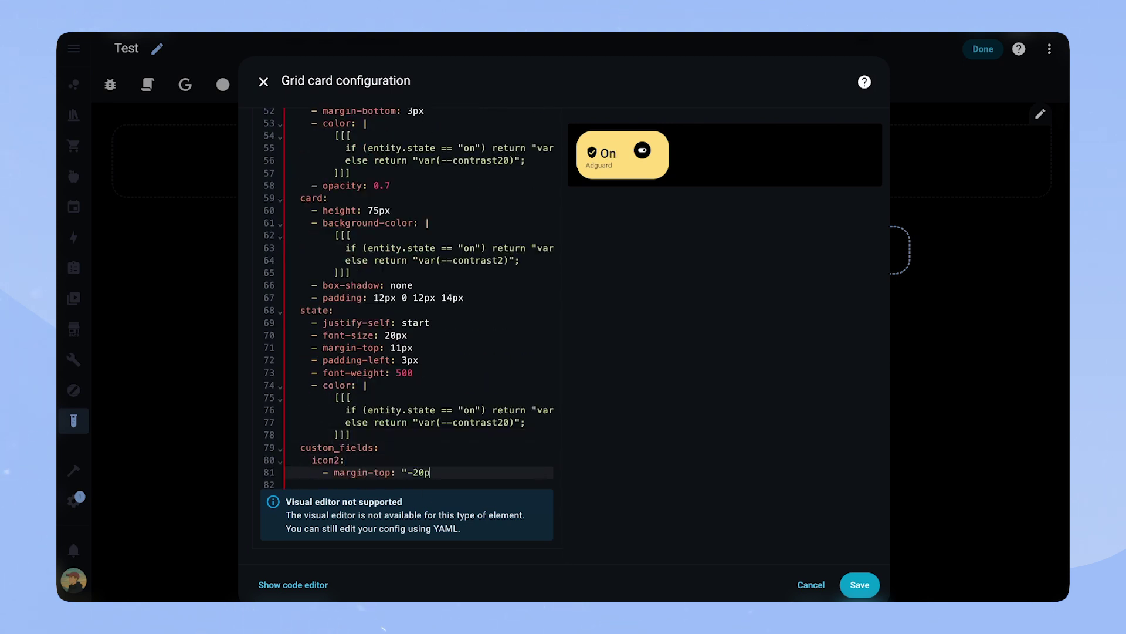
key("Return")
type("- justify-self: end")
key("Return")
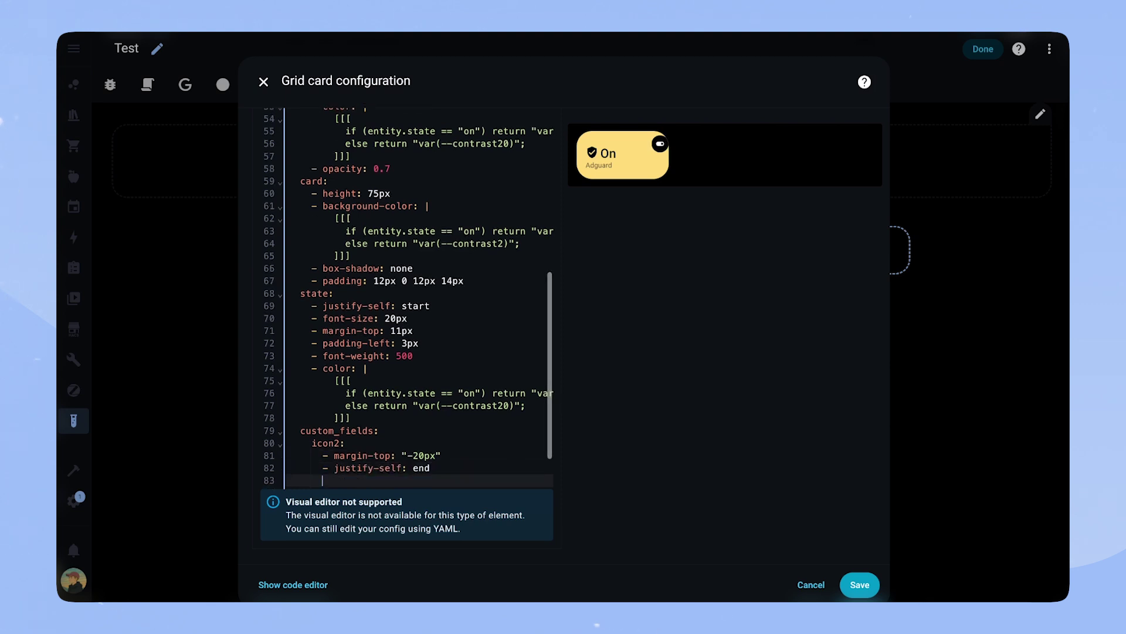
type("- align-self: center")
key("Return")
type("- width: 24px")
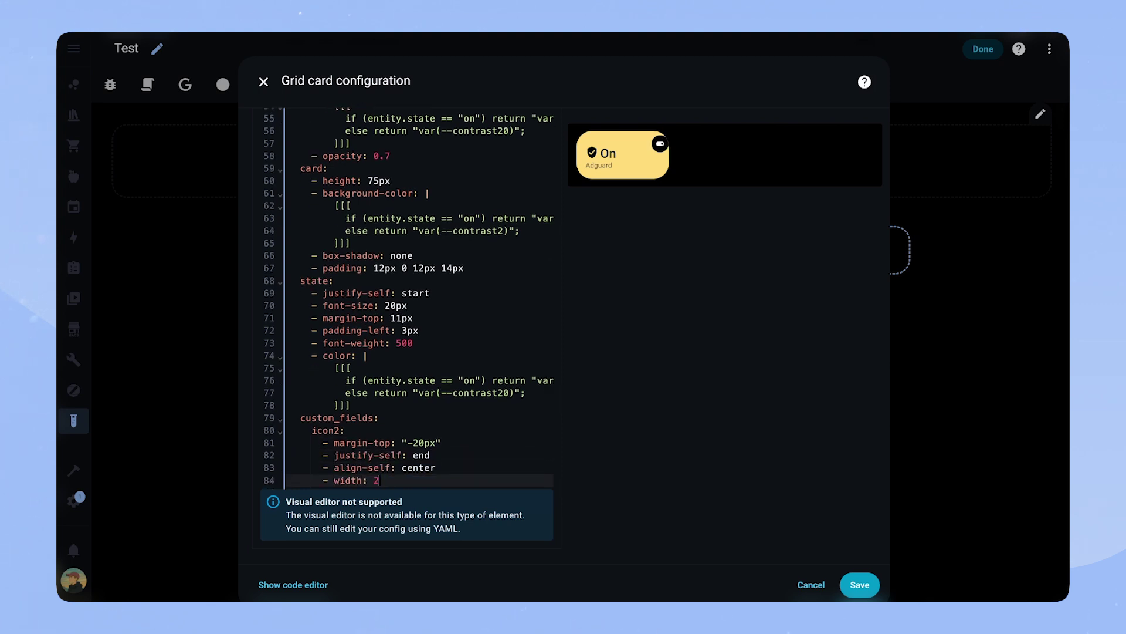
key("Return")
type("- padding-right: 10px")
key("Return")
type("- color")
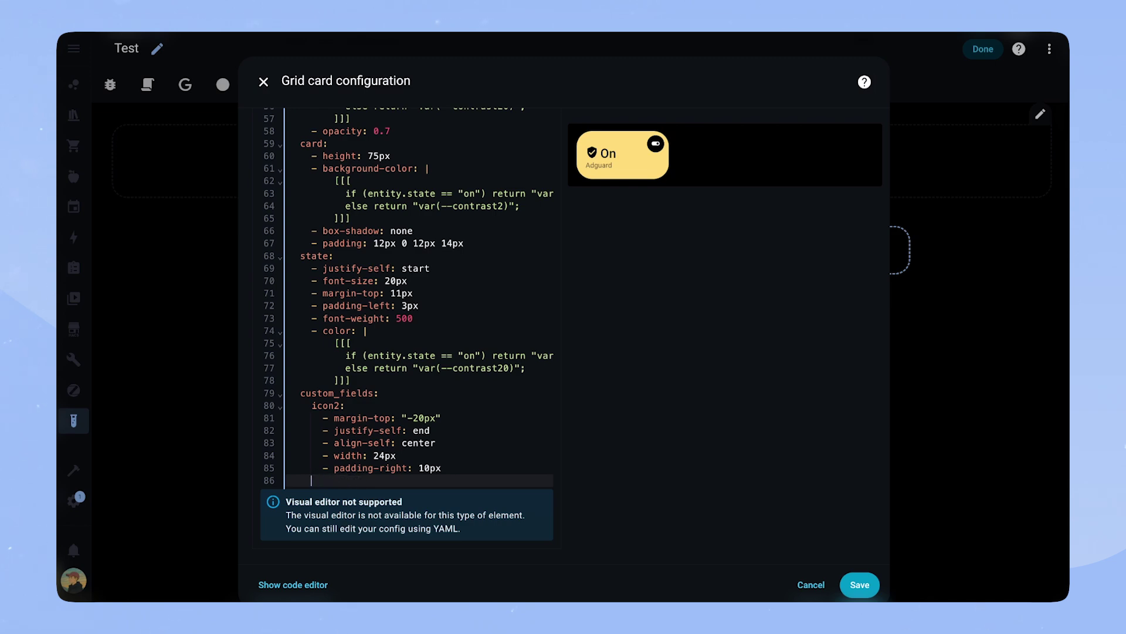
key("BackSpace")
key("BackSpace")
key("BackSpace")
scroll(503, 475, "down", 1)
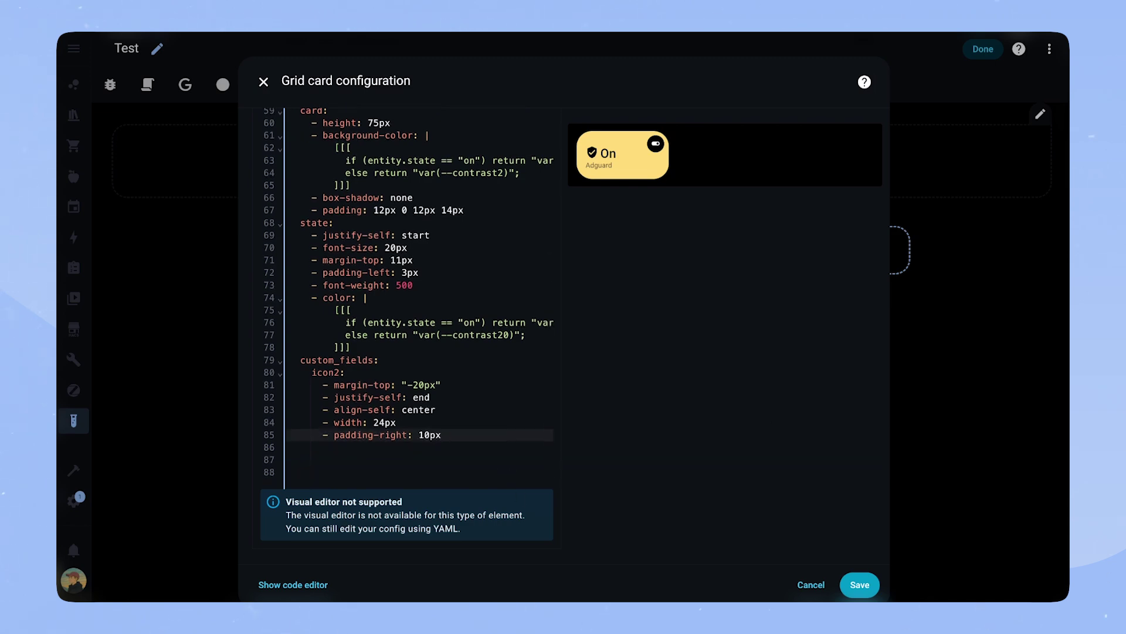
scroll(531, 372, "up", 20)
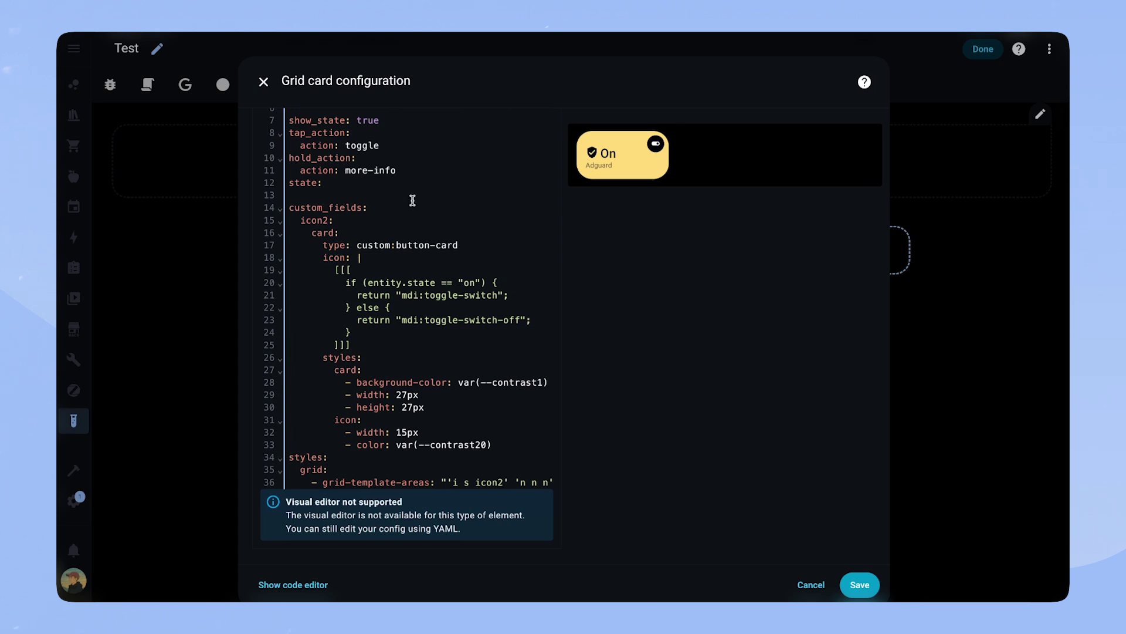
Step: Add icon_on and icon_off template variables plus a color: var(--purple) variable
key("Return")
type("icon_on:")
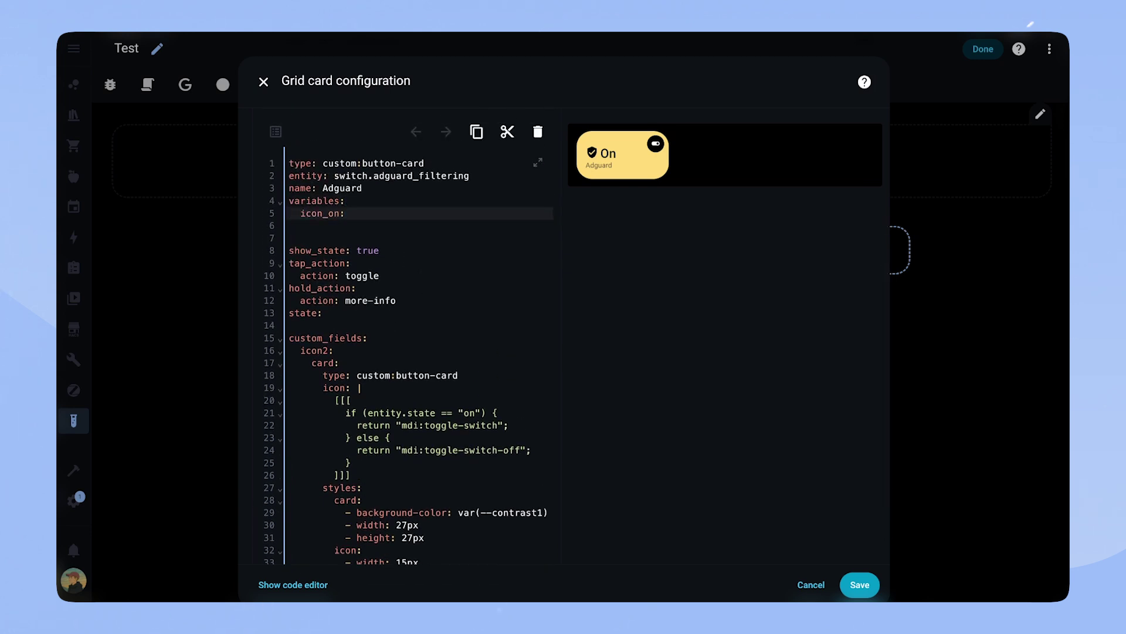
type(" '[[[ return entity.attributes.icon")
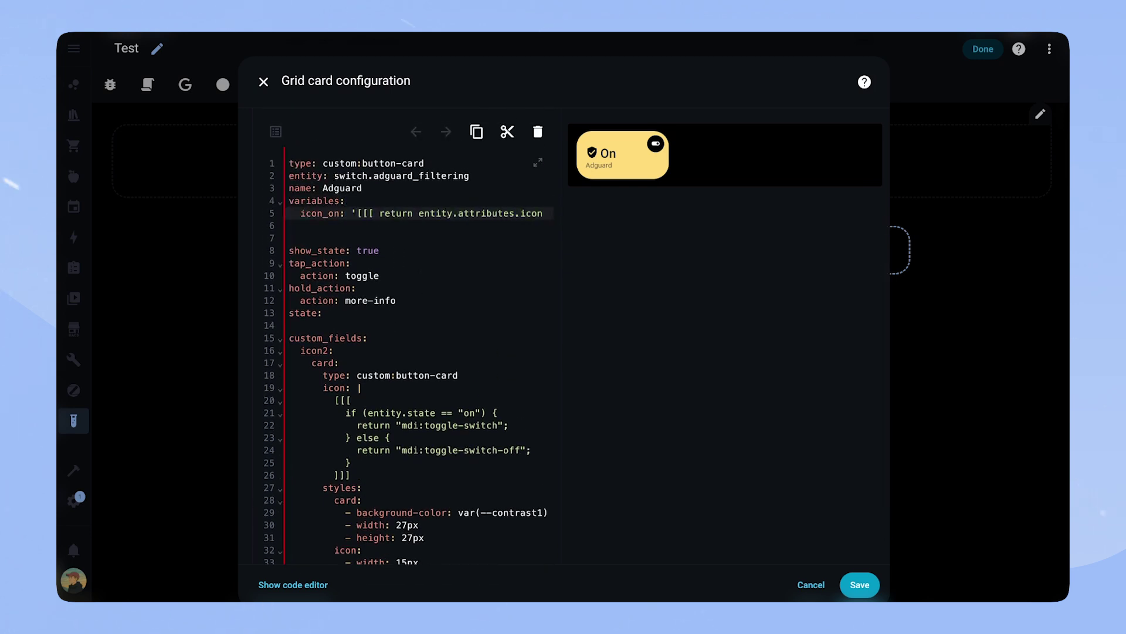
type(" ]]]'")
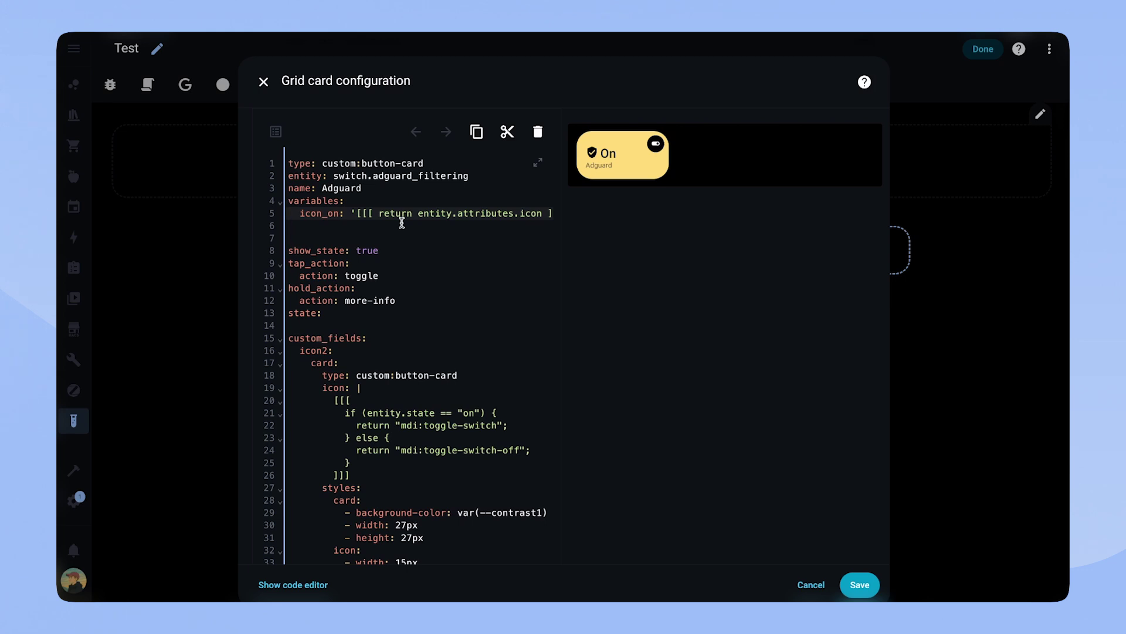
key("Return")
type("icon_off:")
left_click(351, 210)
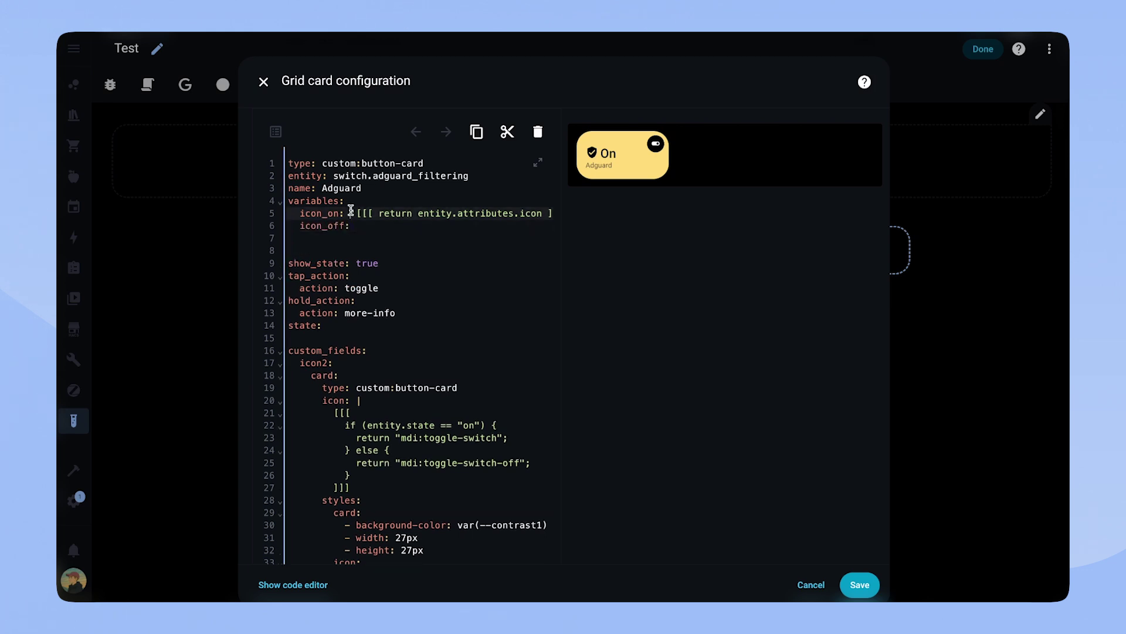
left_click_drag(351, 210, 608, 214)
key("super+c")
left_click(450, 229)
key("super+v")
scroll(434, 228, "left", 1)
left_click(404, 240)
type("colo")
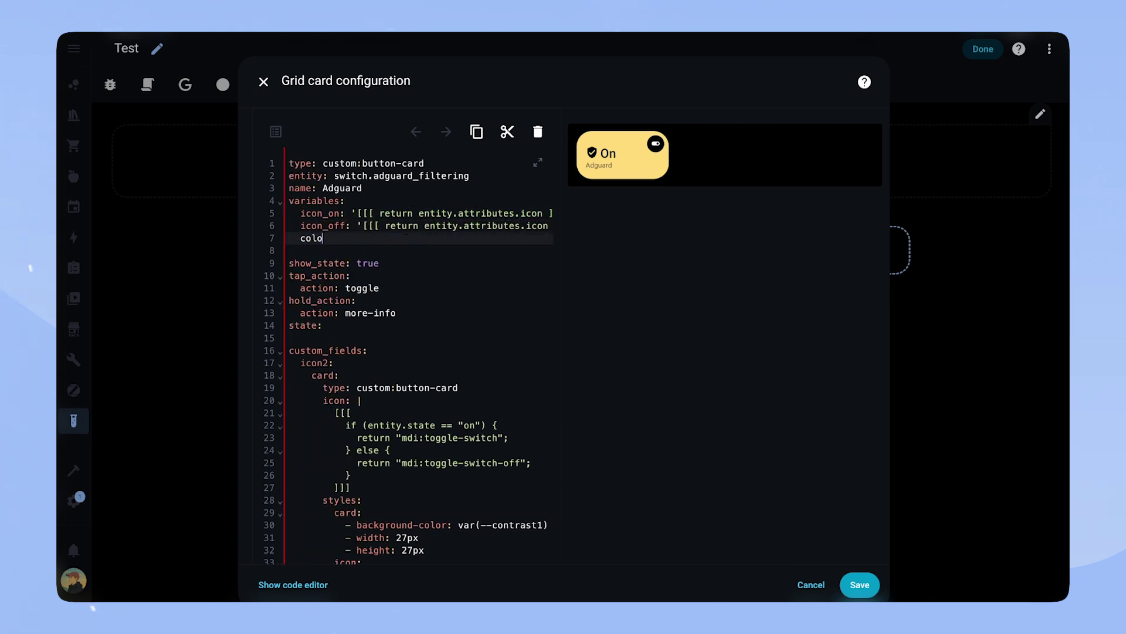
type("r: var(--")
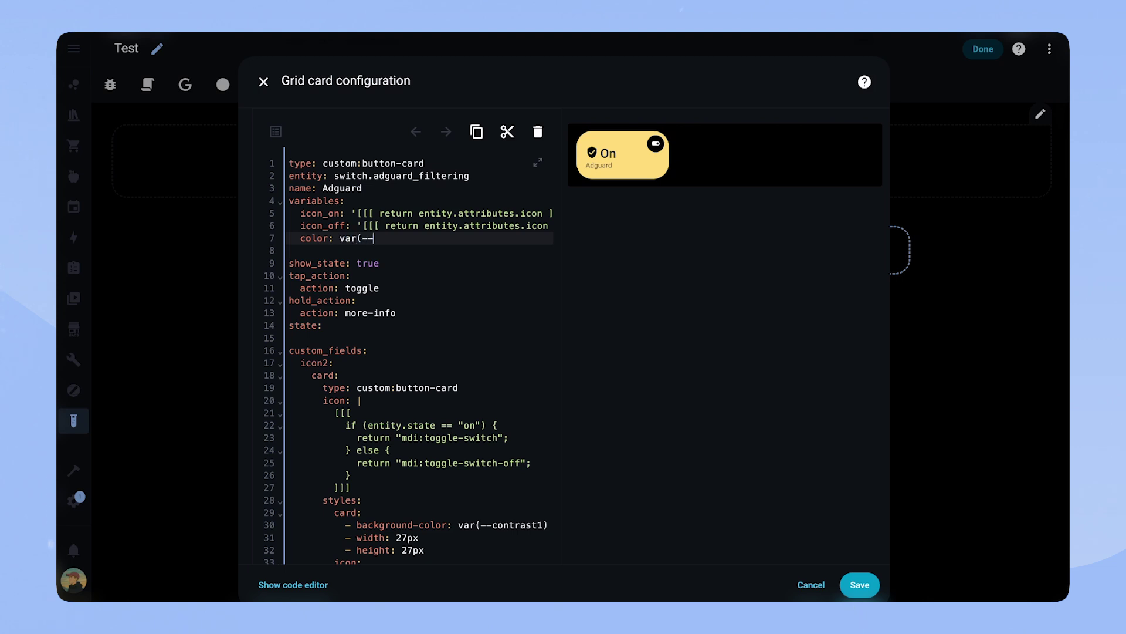
type("purple)")
key("Delete")
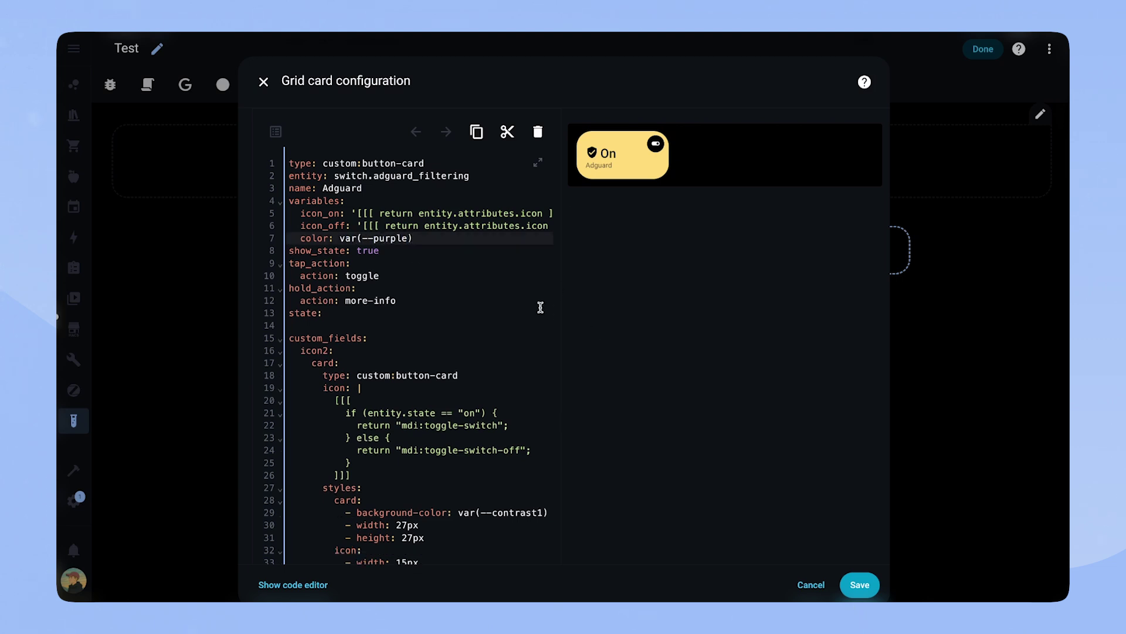
Step: Add an "on" state entry using variables.icon_on and a templated card background-color
left_click(403, 314)
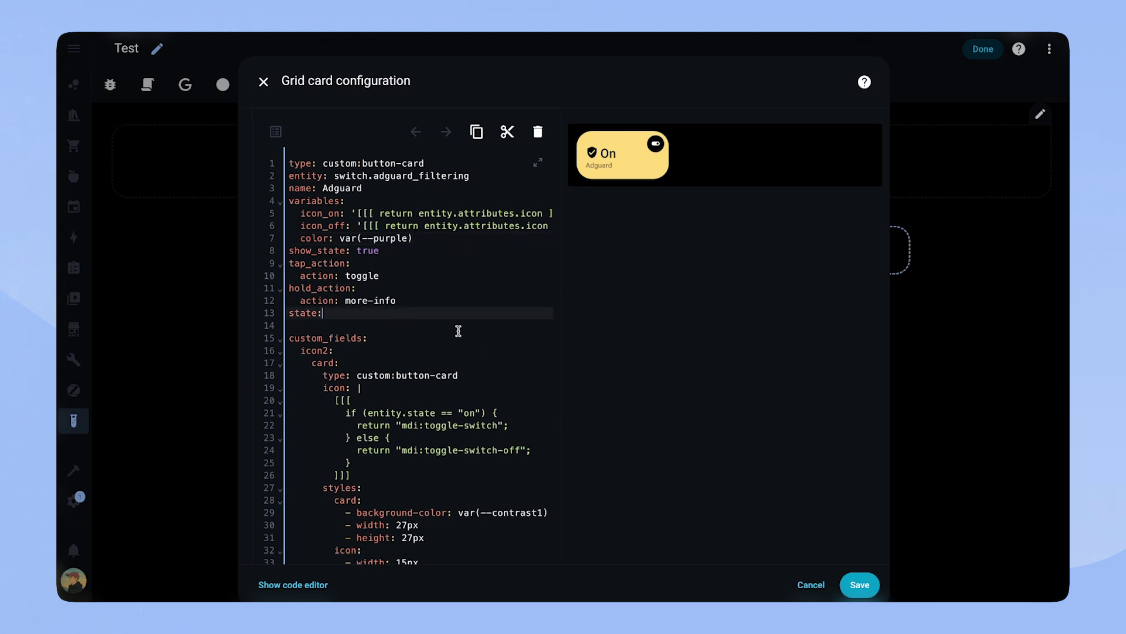
key("Return")
type("- value: \"on\"")
key("Return")
type("icon:")
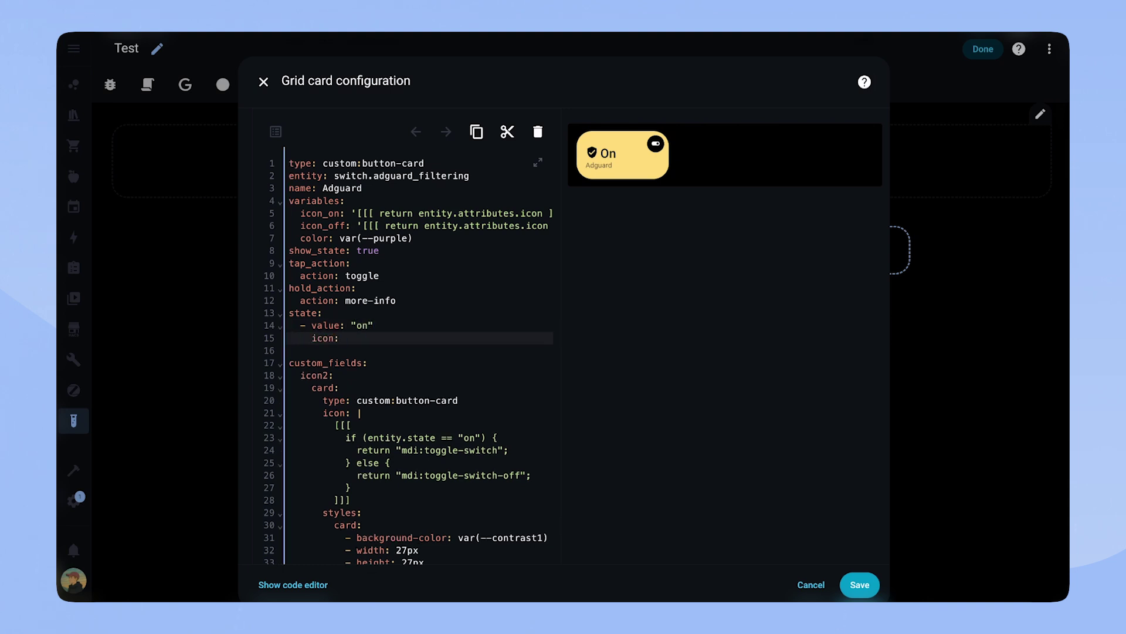
type(" \"[[[ return variables.icon_on ]")
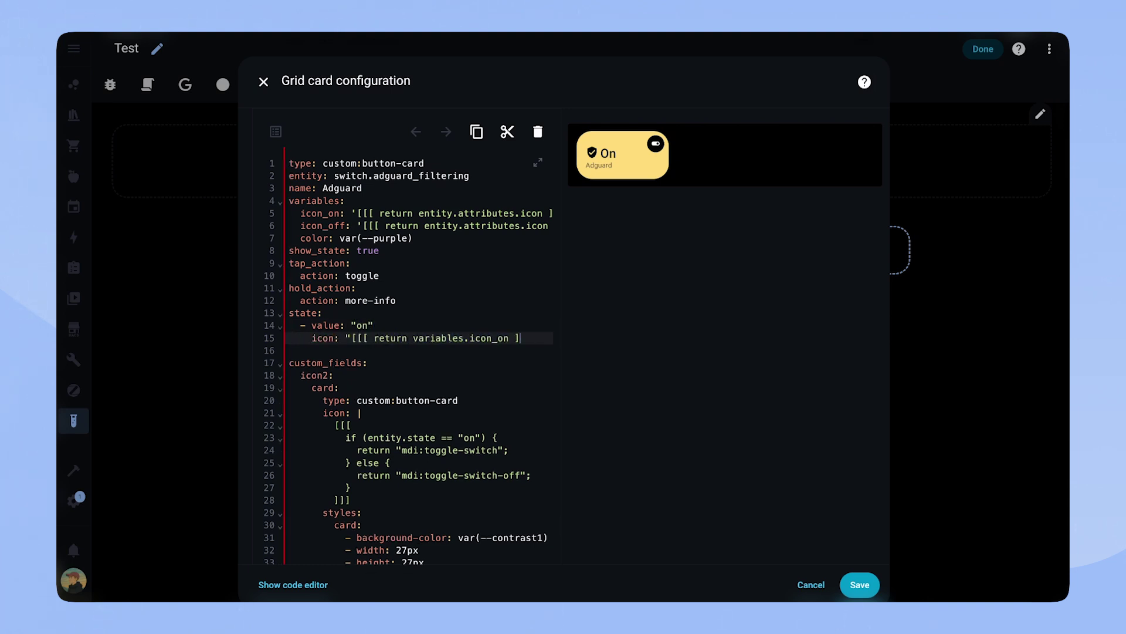
type("]]\"")
key("Return")
type("s")
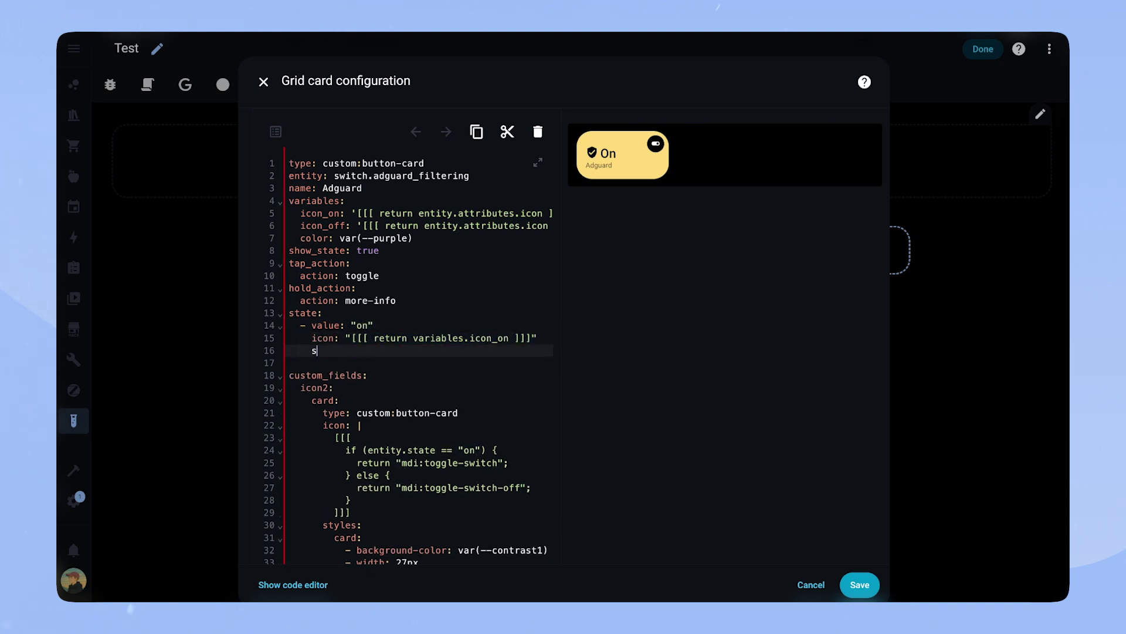
type("tyles:")
key("Return")
type("card:")
key("Return")
type("- background-color:")
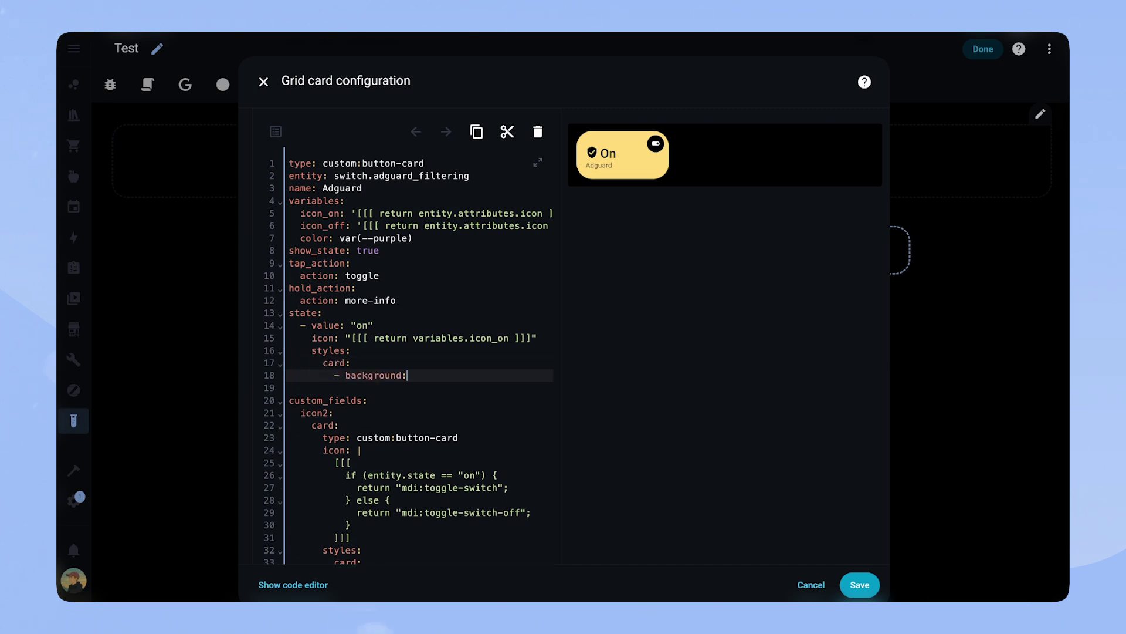
key("super+v")
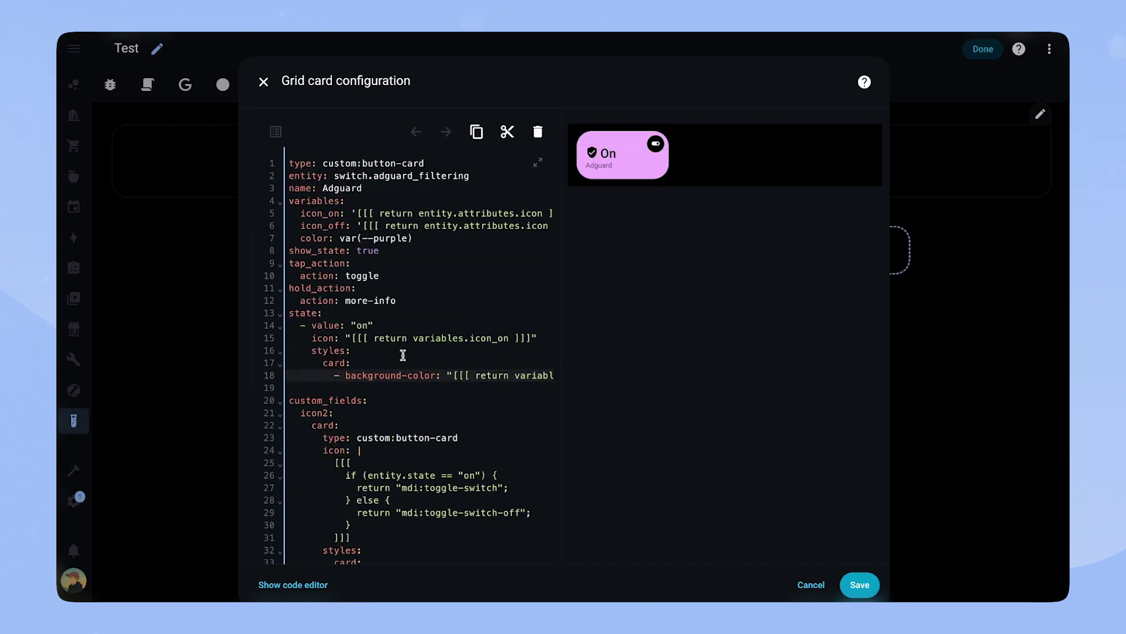
Step: Duplicate it as an "off" state entry using icon_off and a var(--contrast2) background
left_click_drag(552, 375, 295, 322)
key("super+c")
left_click(365, 388)
key("super+v")
double_click(364, 389)
type("off")
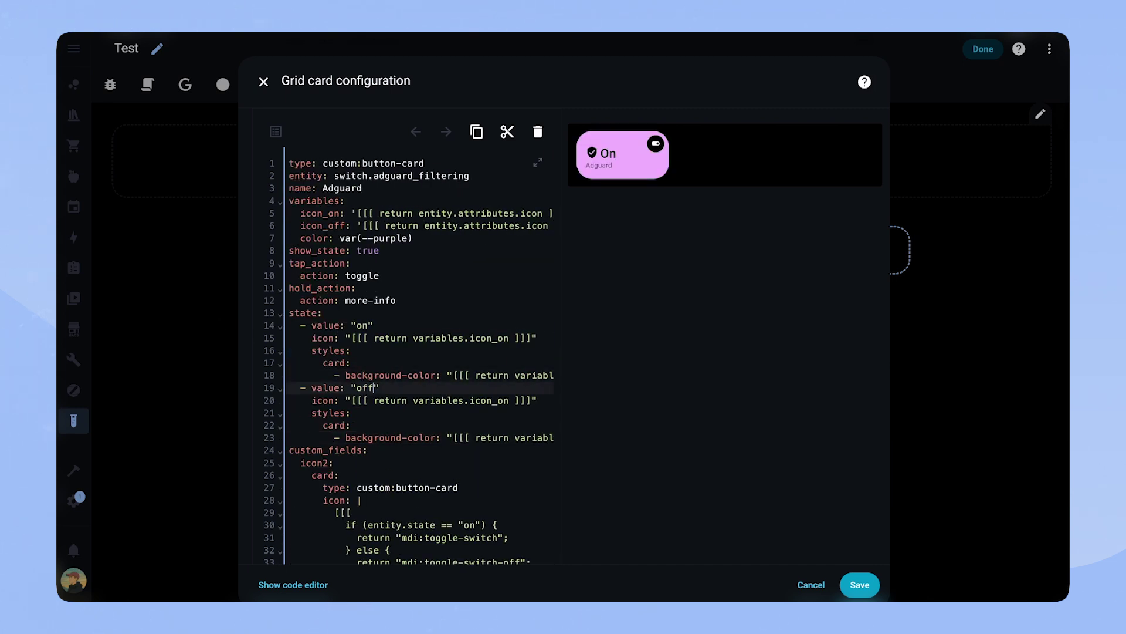
left_click(510, 401)
key("BackSpace")
type("ff")
key("shift+End")
key("BackSpace")
key("BackSpace")
type("var(--c")
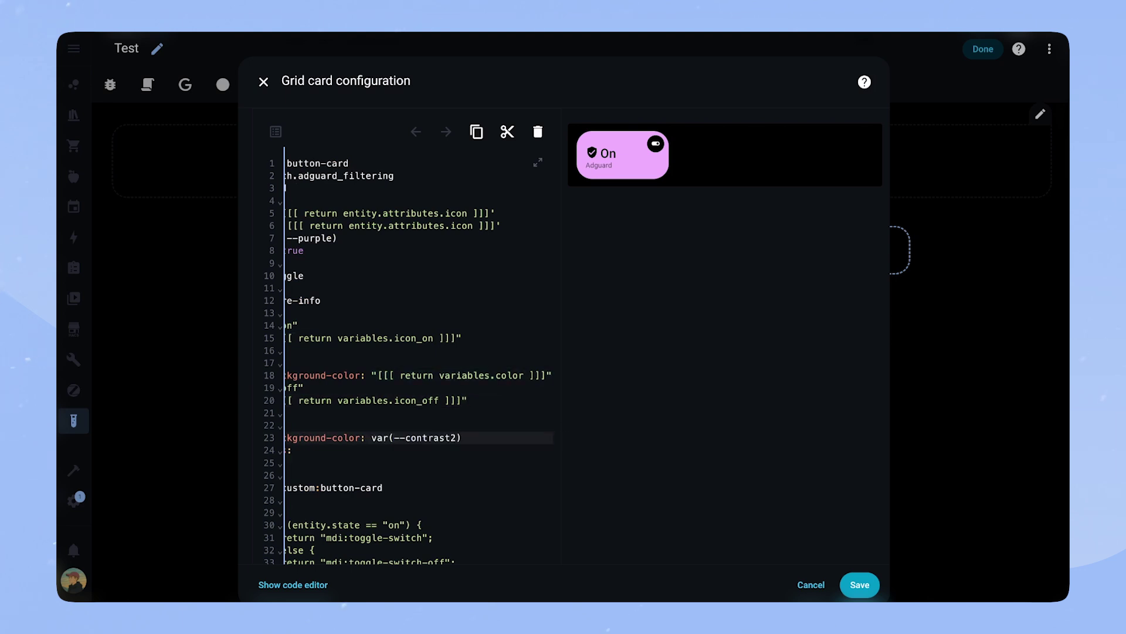
type("ontrast2")
scroll(475, 466, "left", 3)
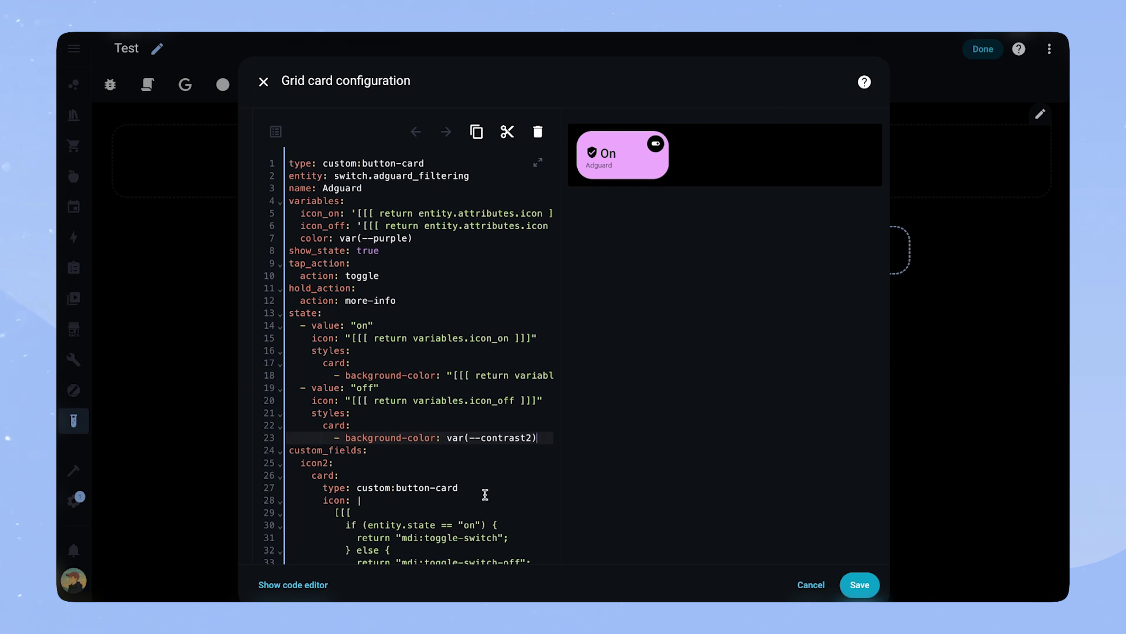
scroll(479, 470, "up", 5)
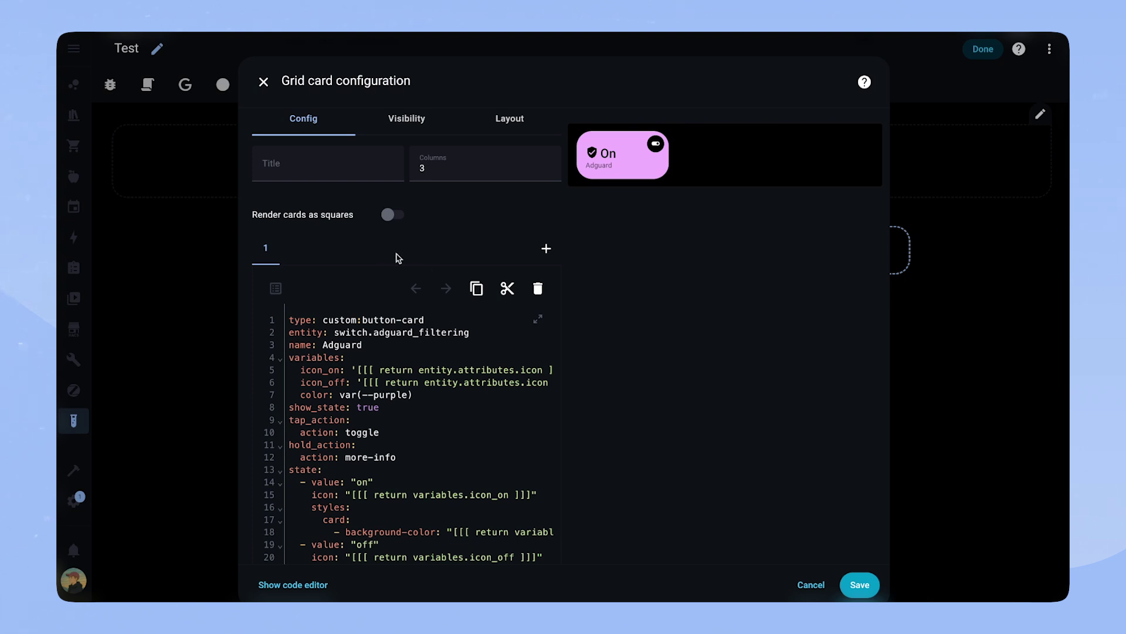
Step: Paste a copy of the Adguard card into the grid and set its icon to mdi:arrow-right-bold
left_click(477, 288)
left_click(546, 248)
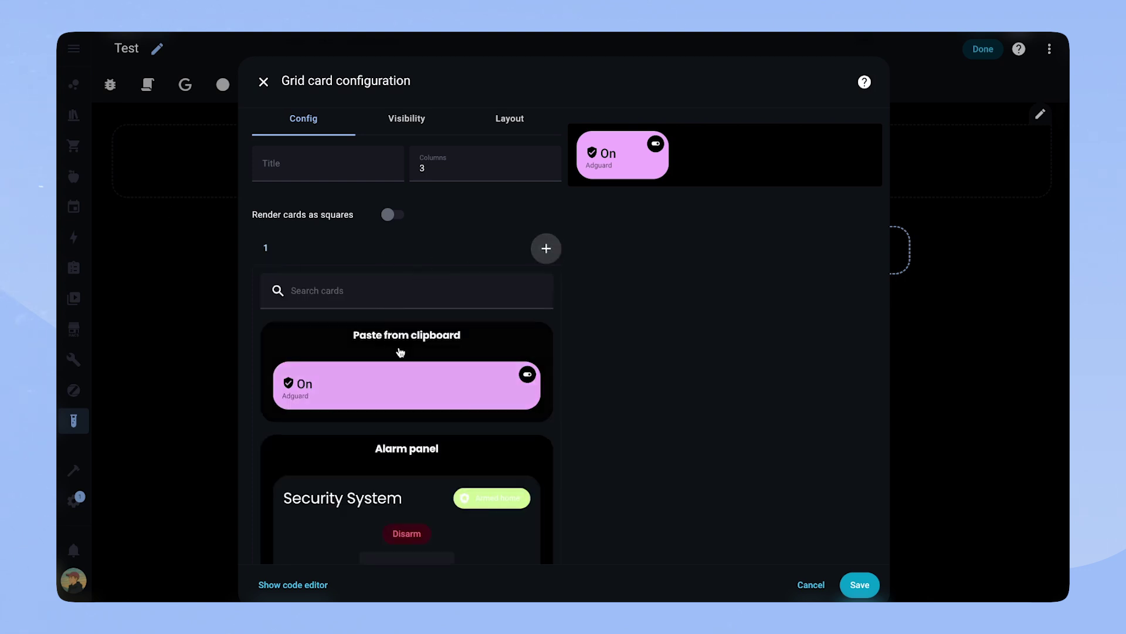
left_click(401, 352)
scroll(410, 434, "down", 5)
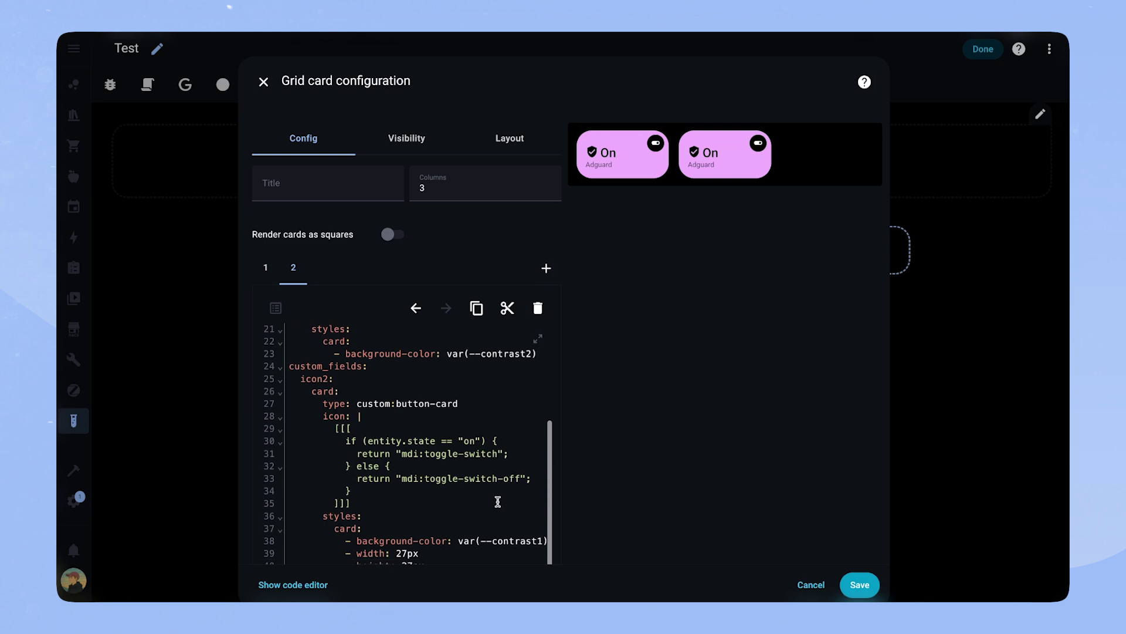
left_click_drag(356, 381, 391, 465)
type("md")
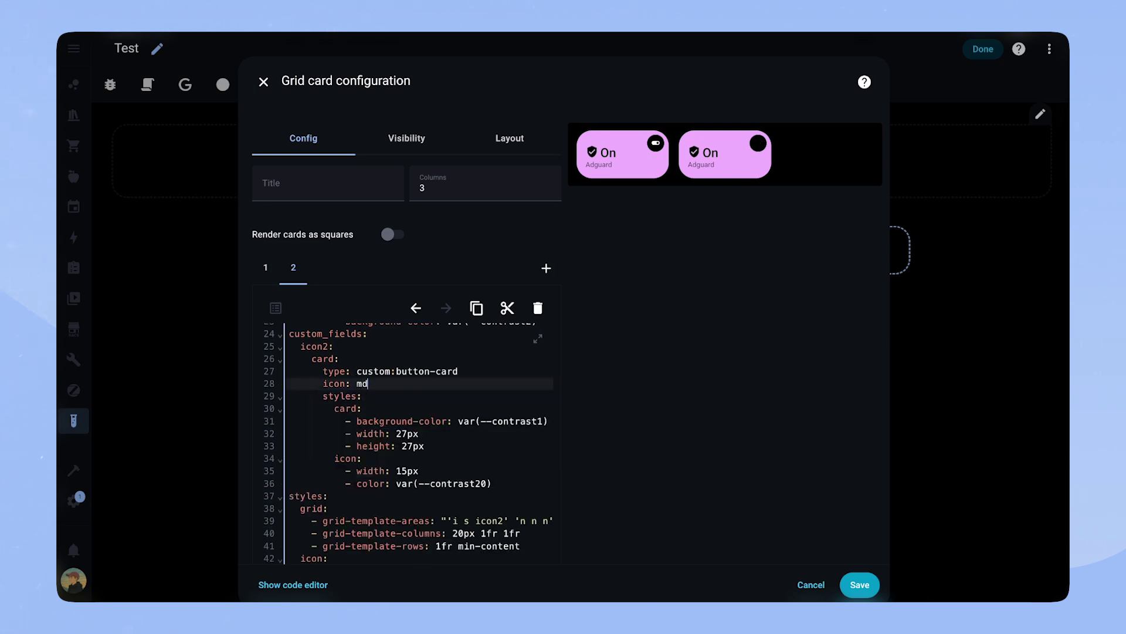
type("i:arrow-right-bold")
key("Return")
Step: Change tap_action to navigate, with navigation_path templated from a new navigation_path variable
scroll(431, 482, "up", 5)
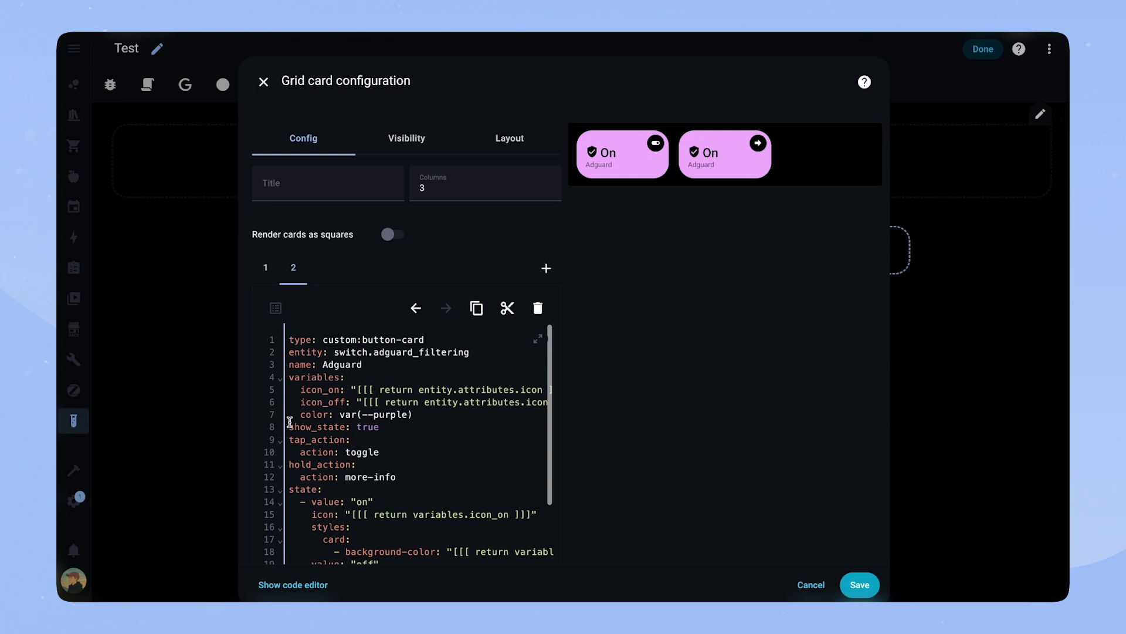
double_click(352, 451)
type("navigate")
key("Return")
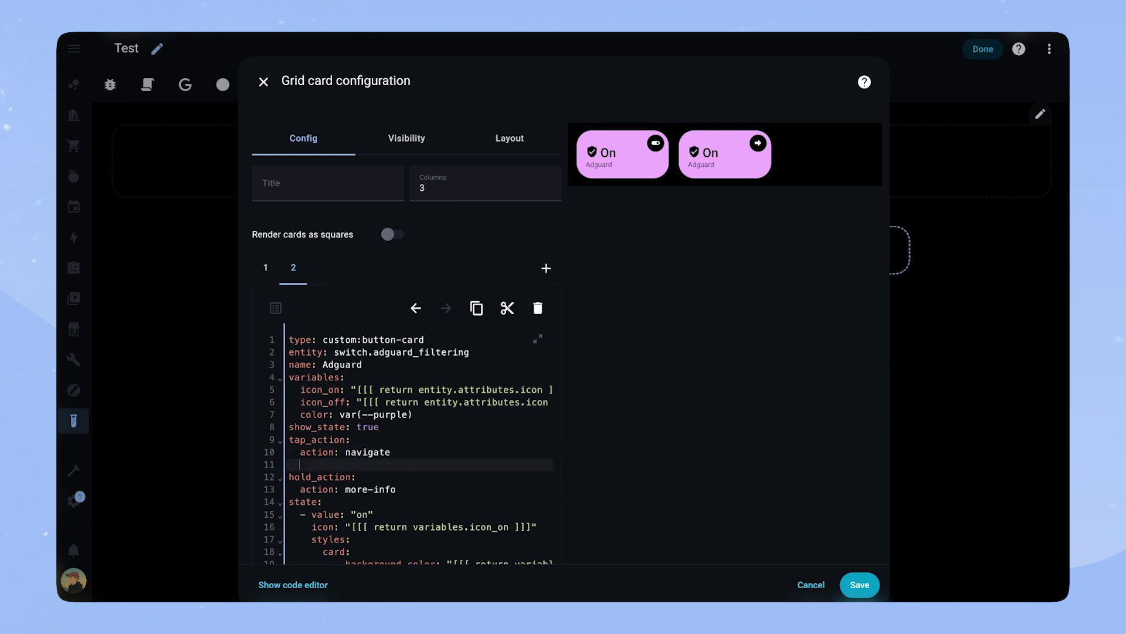
type("navigation_path:")
left_click(473, 377)
key("Return")
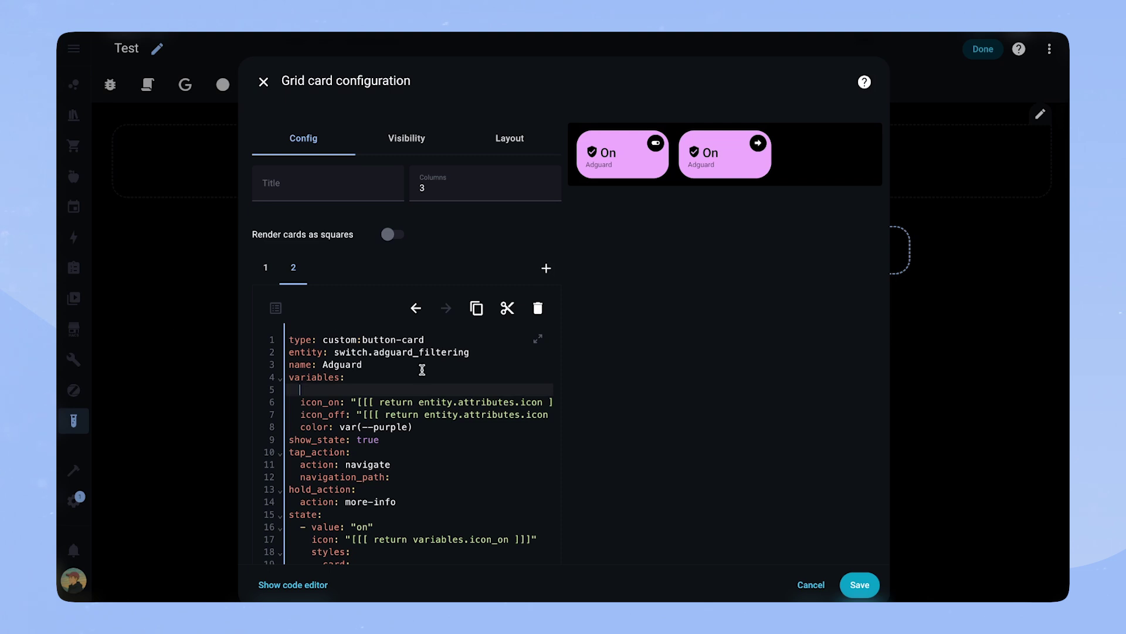
type("navigation_path: home")
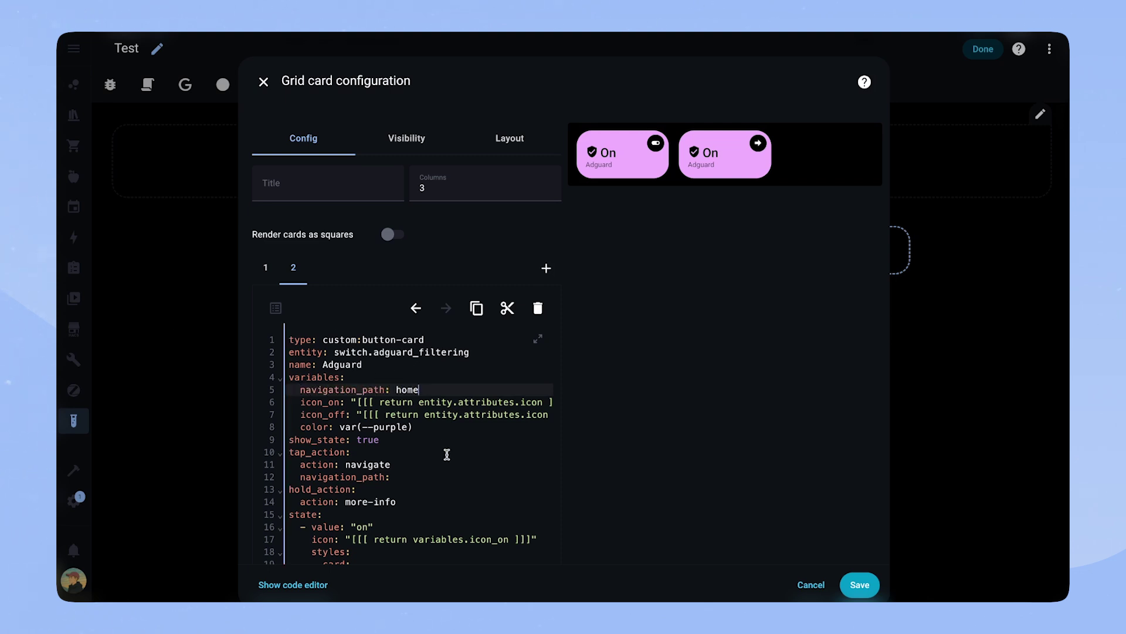
scroll(447, 455, "down", 5)
scroll(434, 382, "up", 1)
left_click(435, 381)
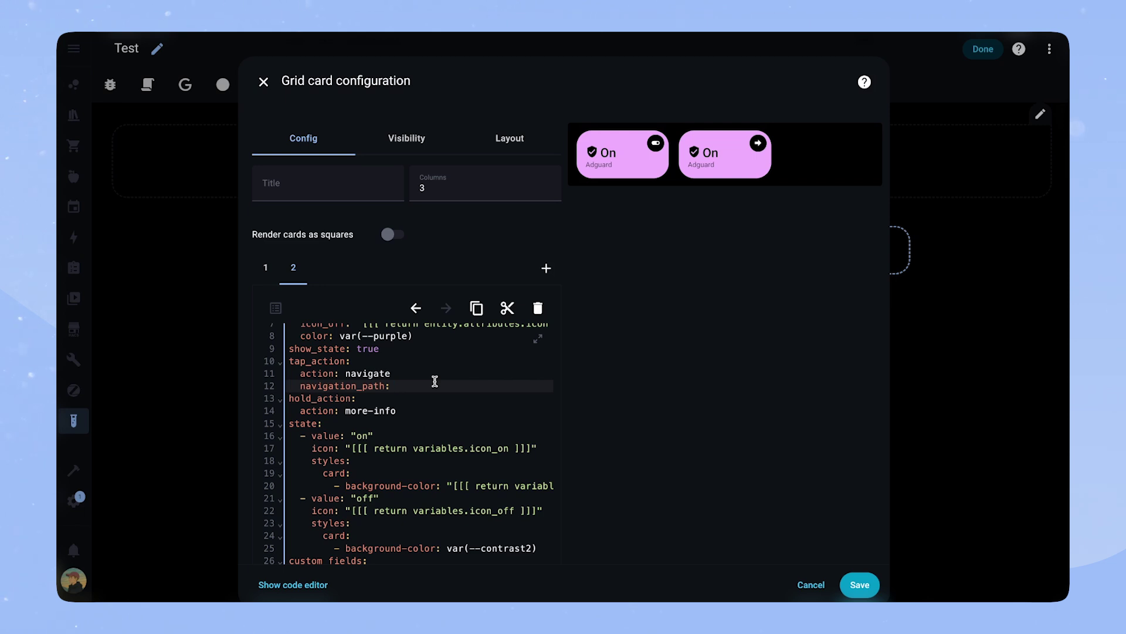
type("\"[[[ return variables.navigation_path")
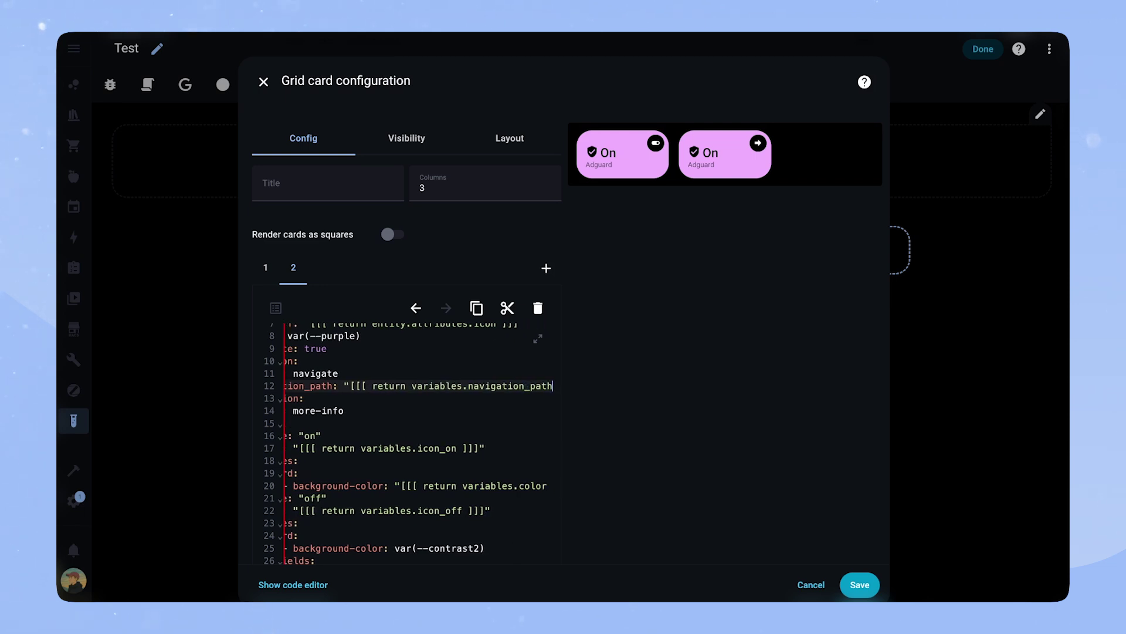
type(" ]]]\"")
scroll(470, 452, "left", 3)
scroll(471, 453, "down", 8)
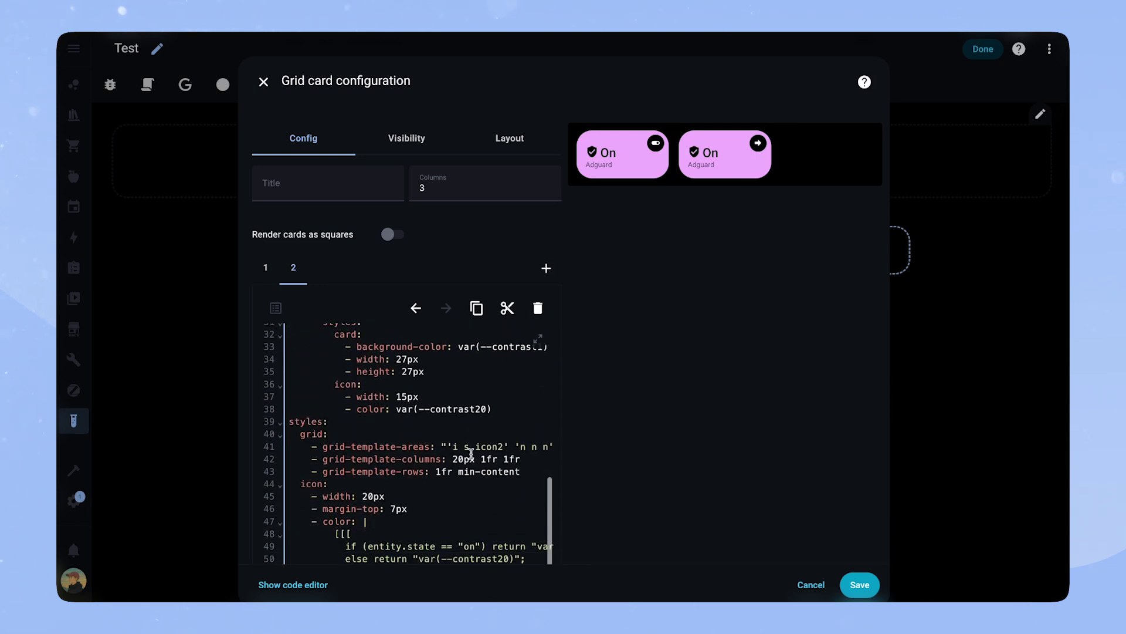
scroll(472, 453, "up", 8)
Step: Set show_state to false, show_label to true, and add label: Test
double_click(368, 439)
type("false")
key("Return")
type("show_label: tru")
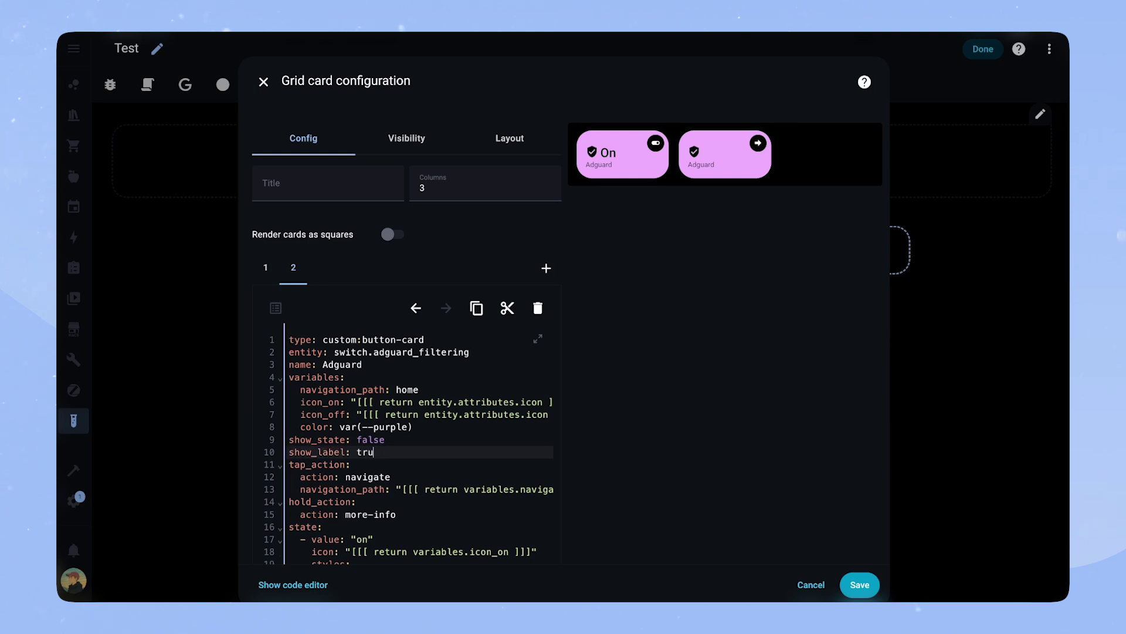
type("e")
left_click(367, 364)
key("Return")
type("label: Test")
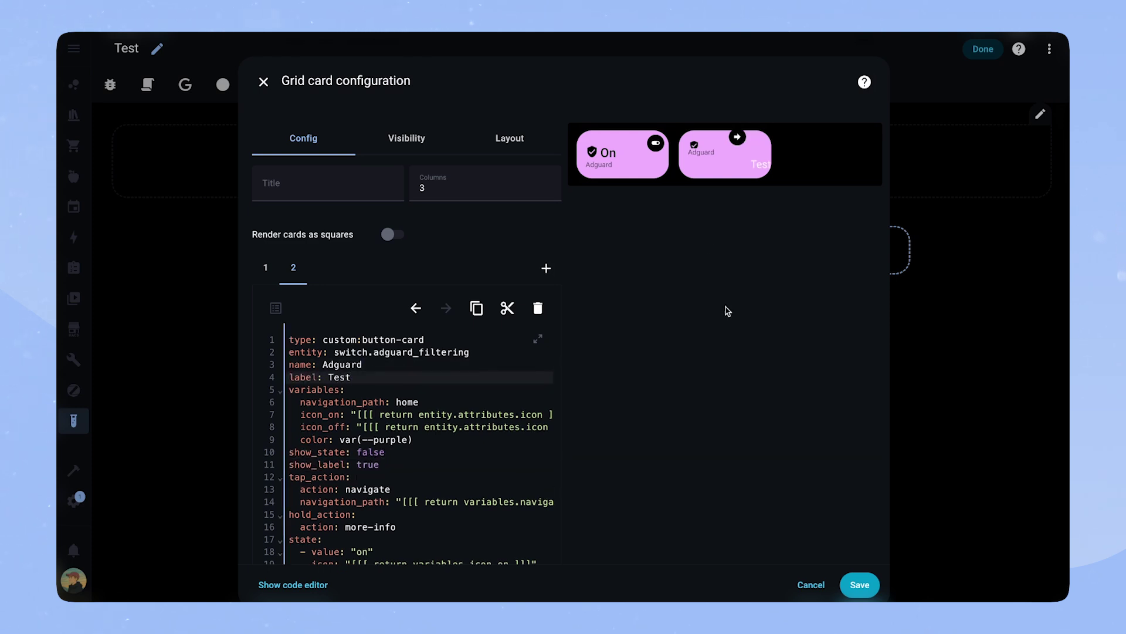
Step: Point the card at vacuum.dobby, name it Dobby, and template the label to entity.state
left_click_drag(334, 352, 470, 352)
type("vacuum.dobby")
key("Return")
double_click(351, 365)
type("Dobby")
double_click(343, 378)
type("\"[[[ return entity.state")
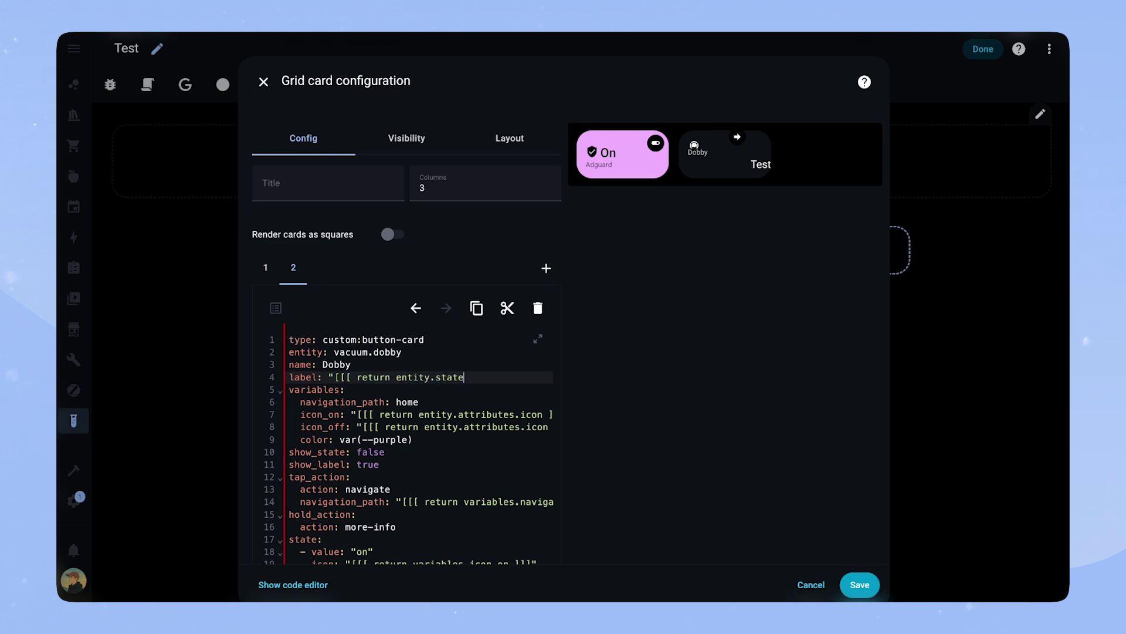
type(" ]]]\"")
Step: Fix the grid areas and styles so the label area replaces the state area
scroll(397, 425, "down", 8)
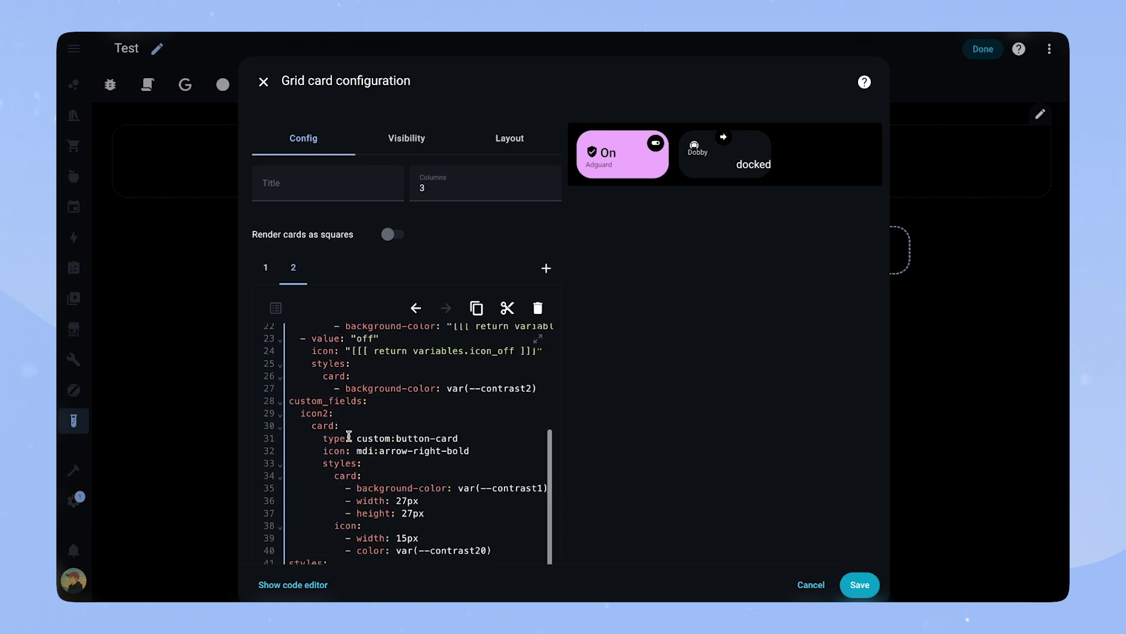
left_click(468, 421)
key("BackSpace")
type("late-areas: \"'i l icon2' 'n n n")
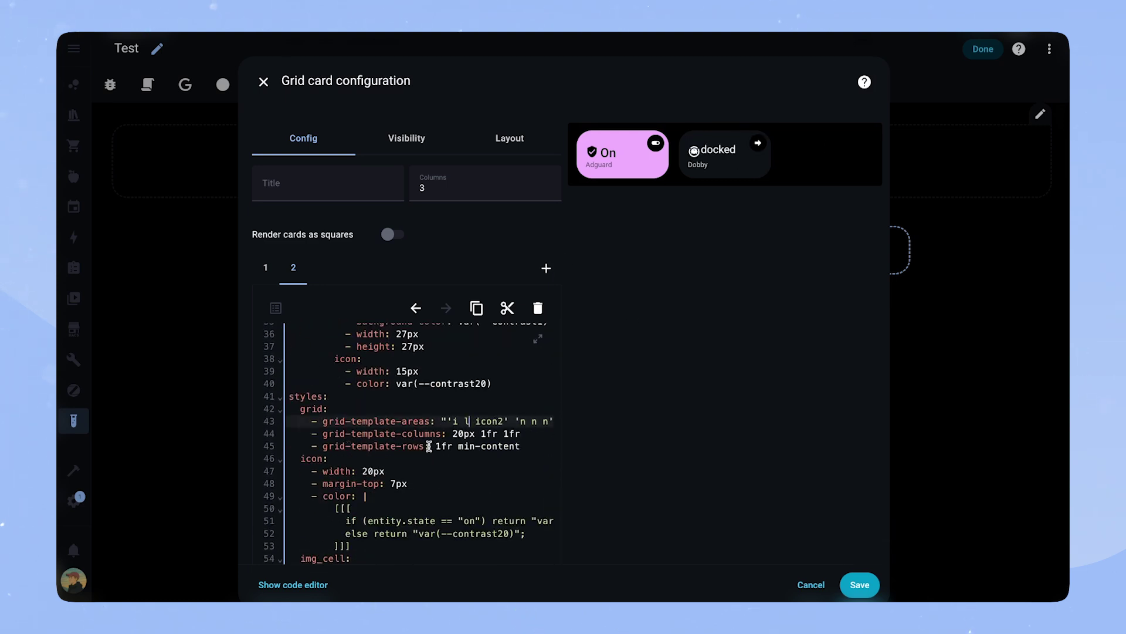
scroll(445, 480, "down", 6)
double_click(319, 458)
type("l:")
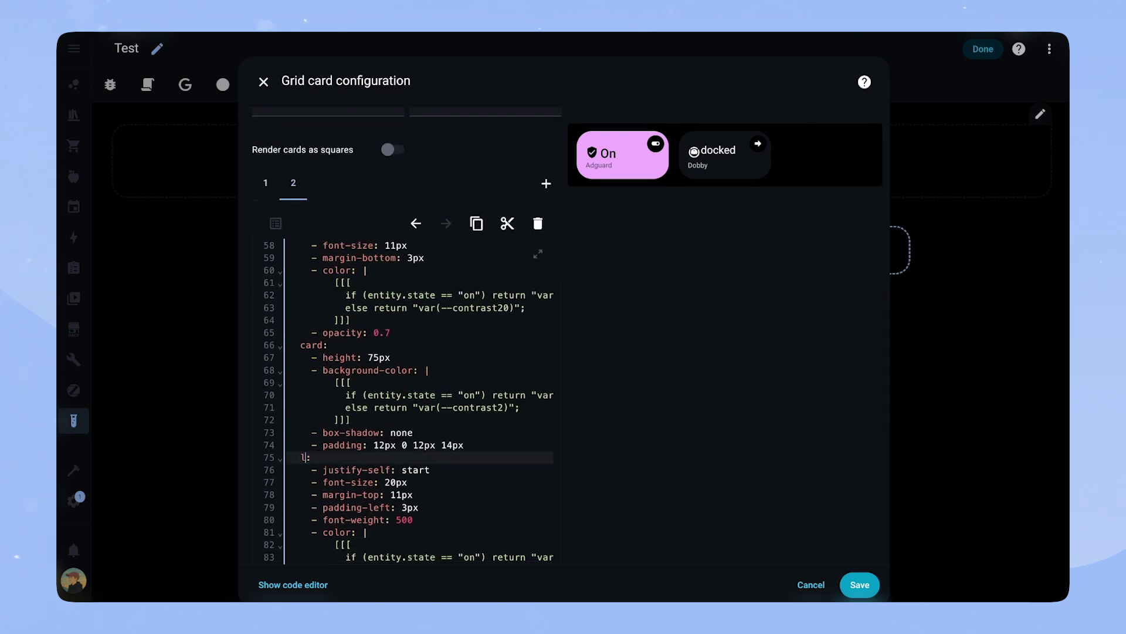
type("abel")
scroll(428, 431, "up", 15)
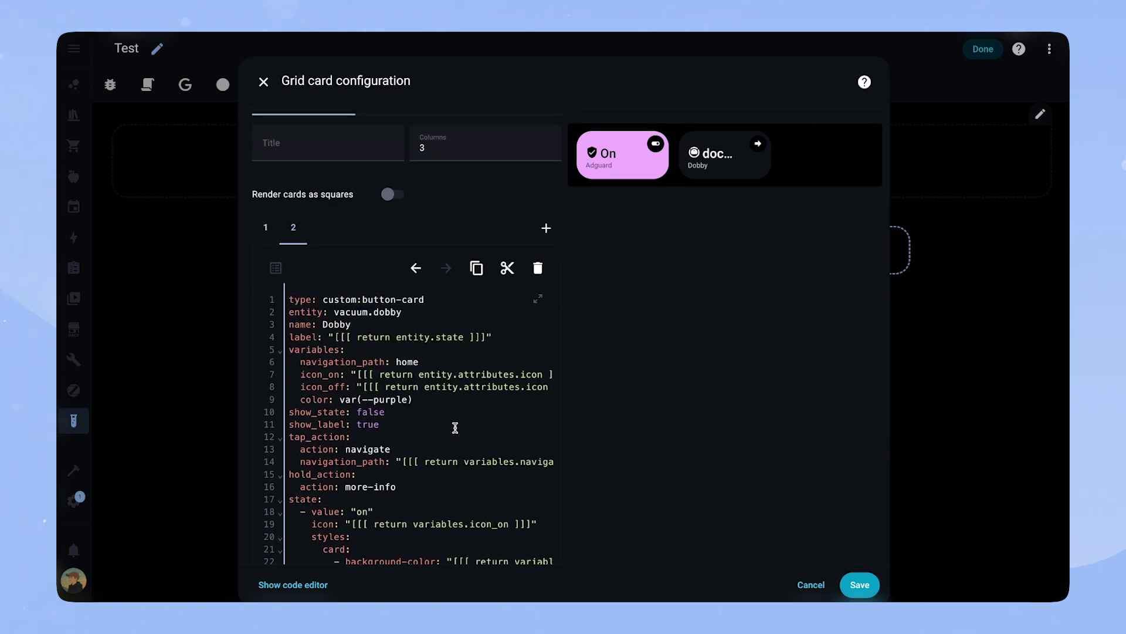
Step: Add variables state_on "on", state_off "off", background_color_on var(--red), background_color_off var(--contrast2), color_on var(--black), color_off var(--contrast20)
left_click(549, 387)
key("Return")
type("state_on: \"on\"")
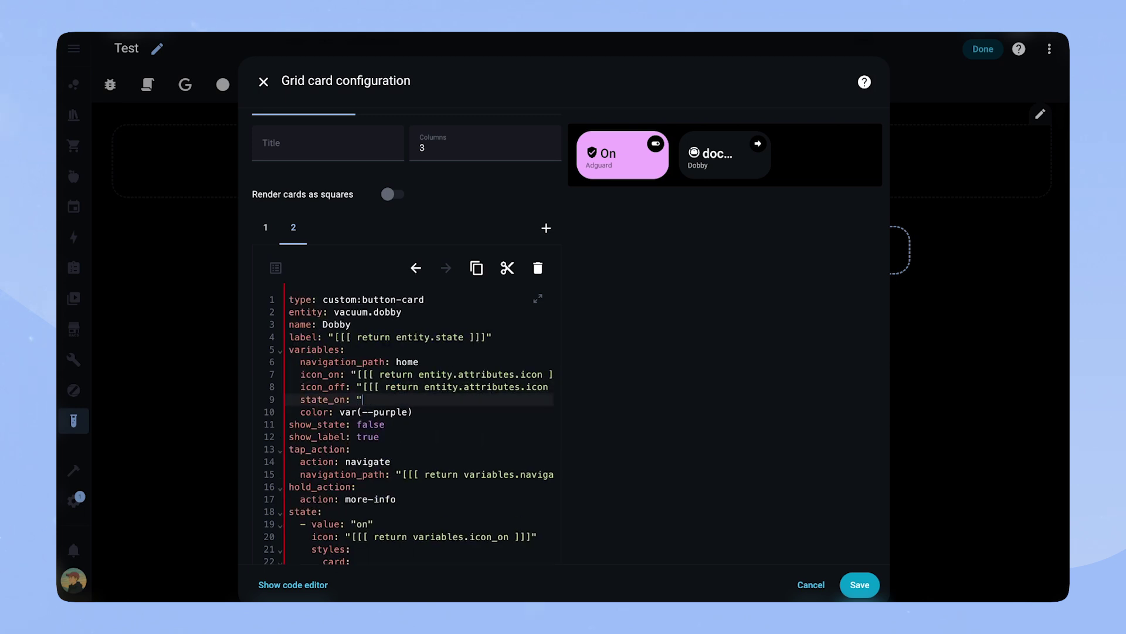
key("Return")
type("state_off: \"off\"")
key("Return")
type("background_color_on:")
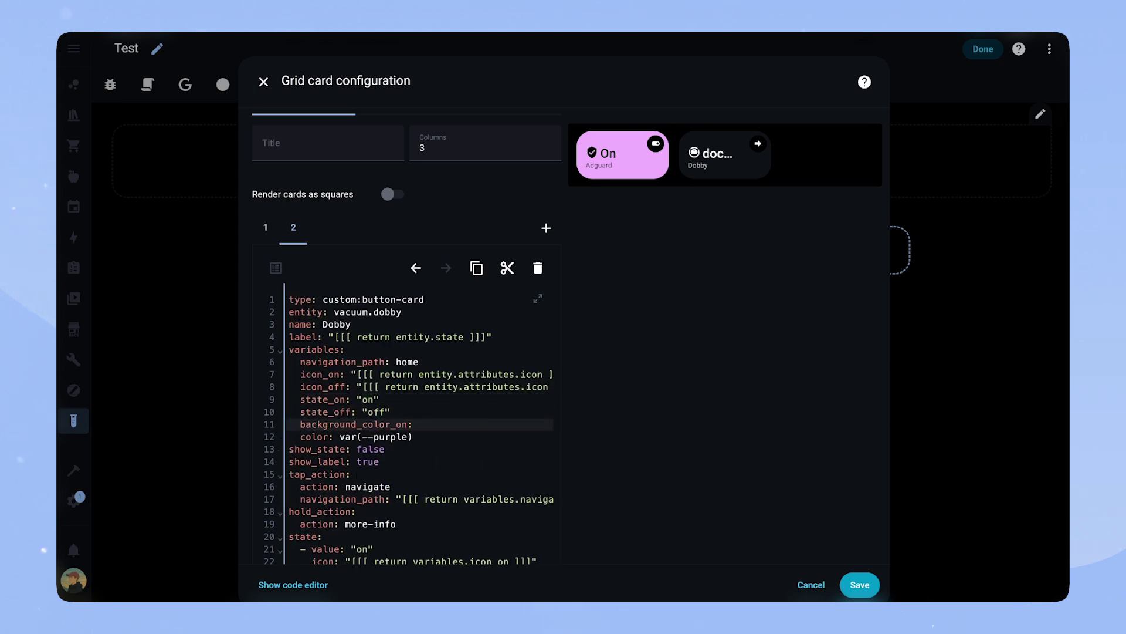
type(" var(--red)")
key("Return")
type("background_color_off: var(--contrast2)")
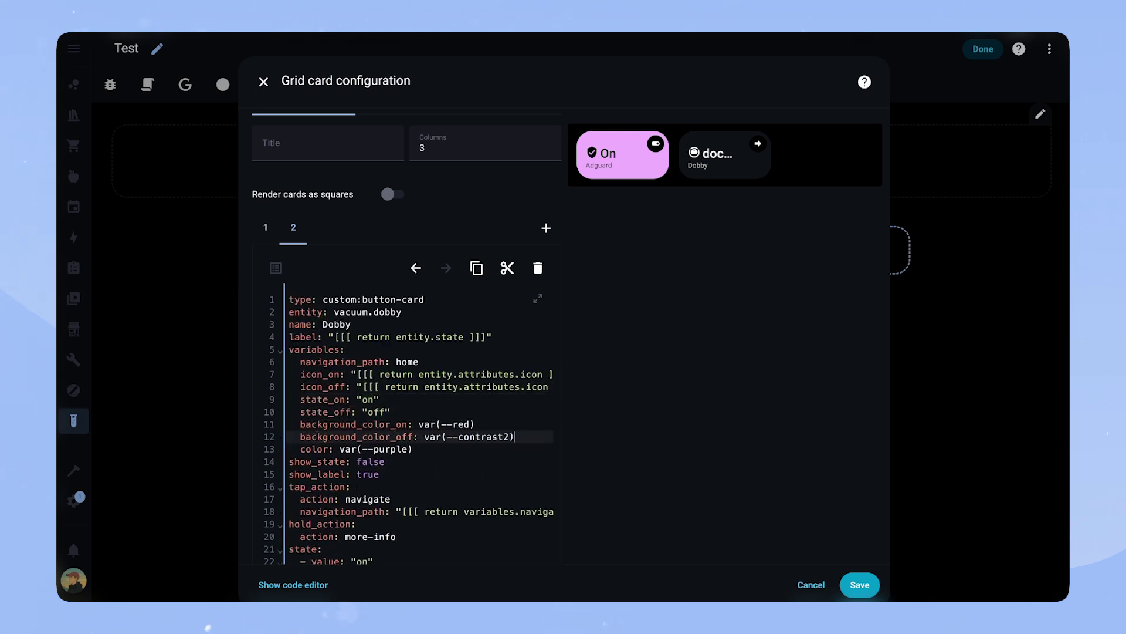
key("Down")
type("_on: var(--")
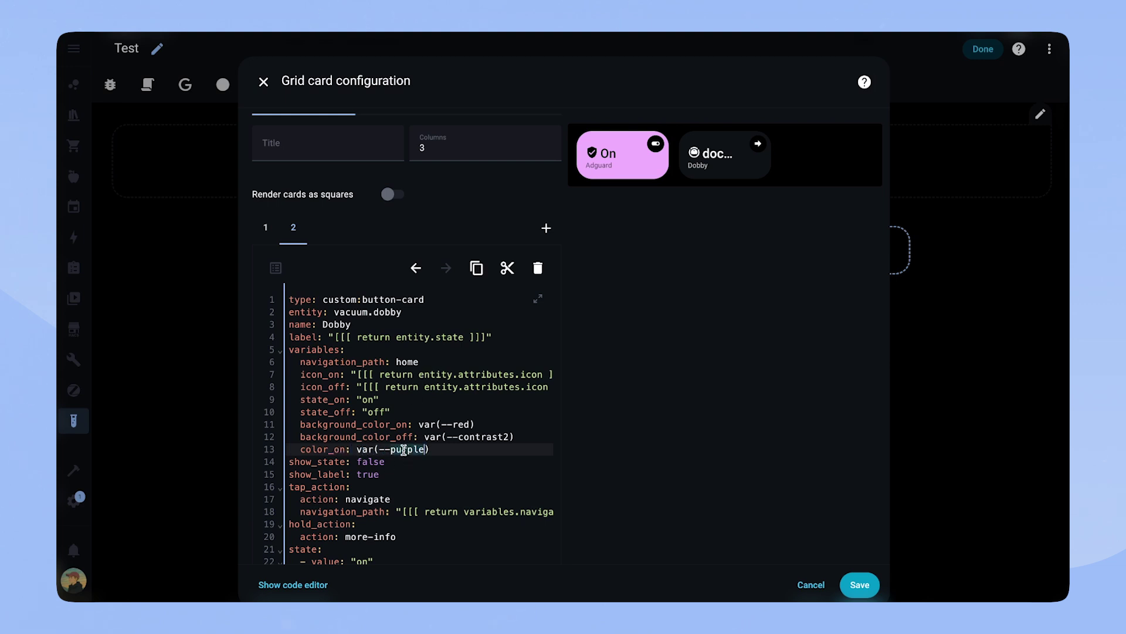
type("black")
key("Return")
type("color_off: var(--contrast20)")
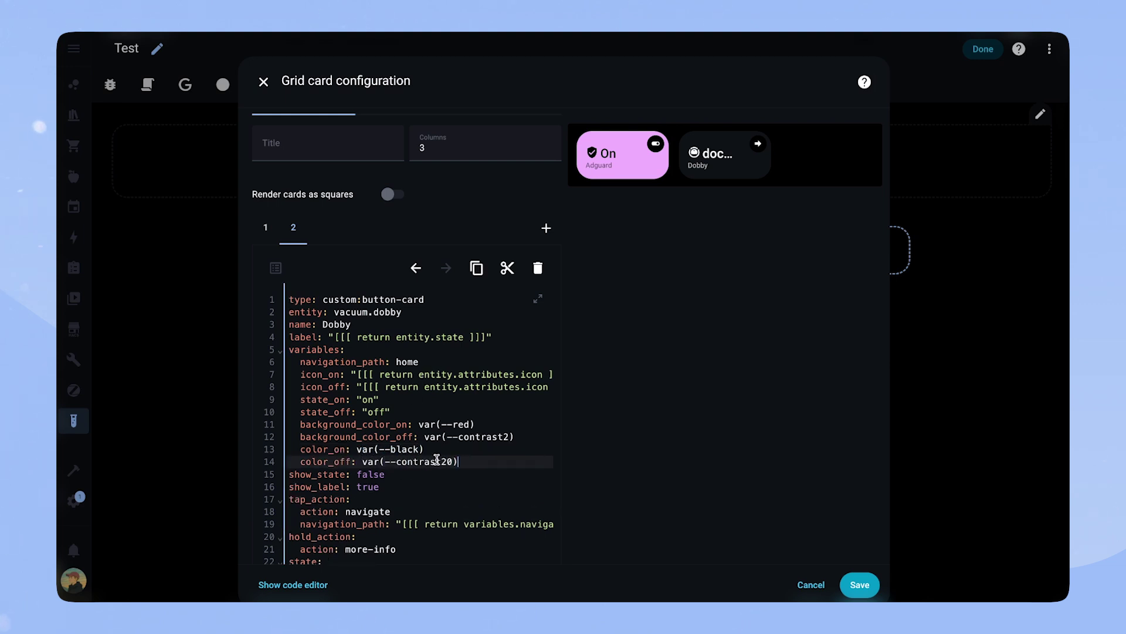
Step: Template the on-state value and background colour from the state_on and background_color_on variables
scroll(437, 460, "down", 3)
left_click_drag(345, 386, 374, 373)
type("\"[[[ return variables.icon_on ]]]\"")
double_click(495, 373)
type("s")
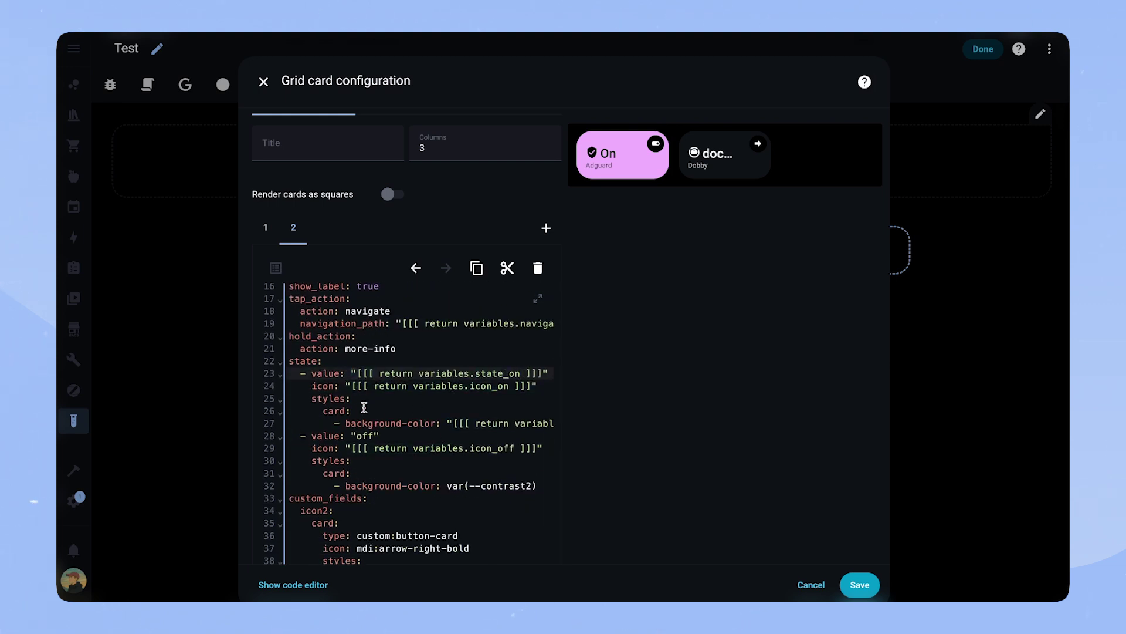
scroll(365, 408, "right", 2)
left_click_drag(524, 423, 491, 423)
type("background_color_on")
scroll(476, 427, "right", 1)
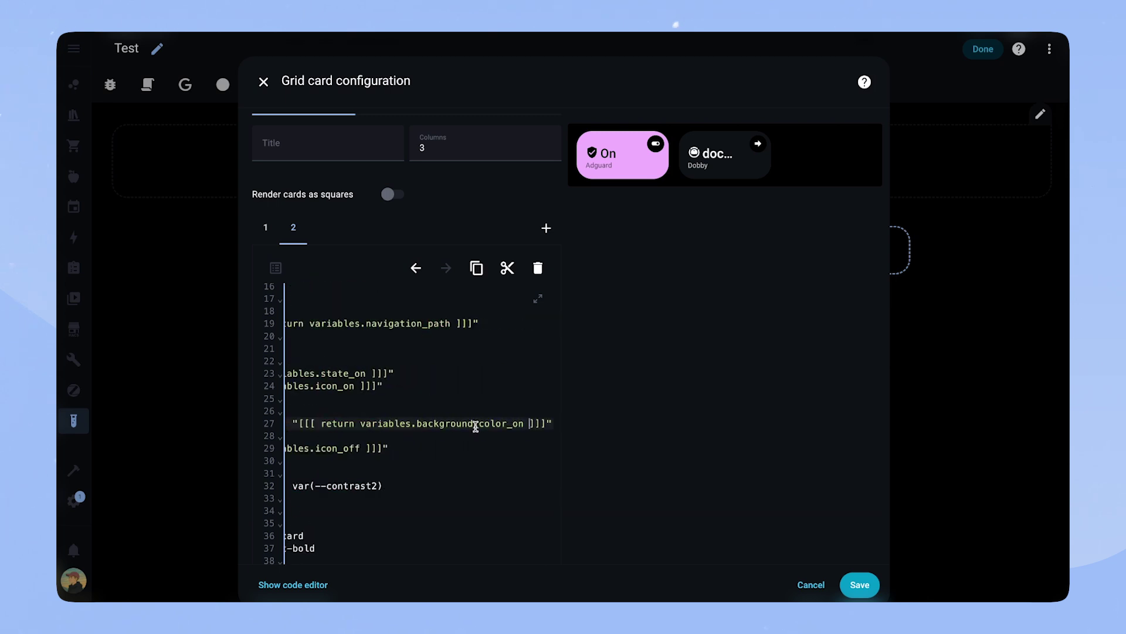
Step: Add a name colour style to the on state, templated from the colour variable
key("End")
key("Return")
key("BackSpace")
type("name:")
key("Return")
type("- color:")
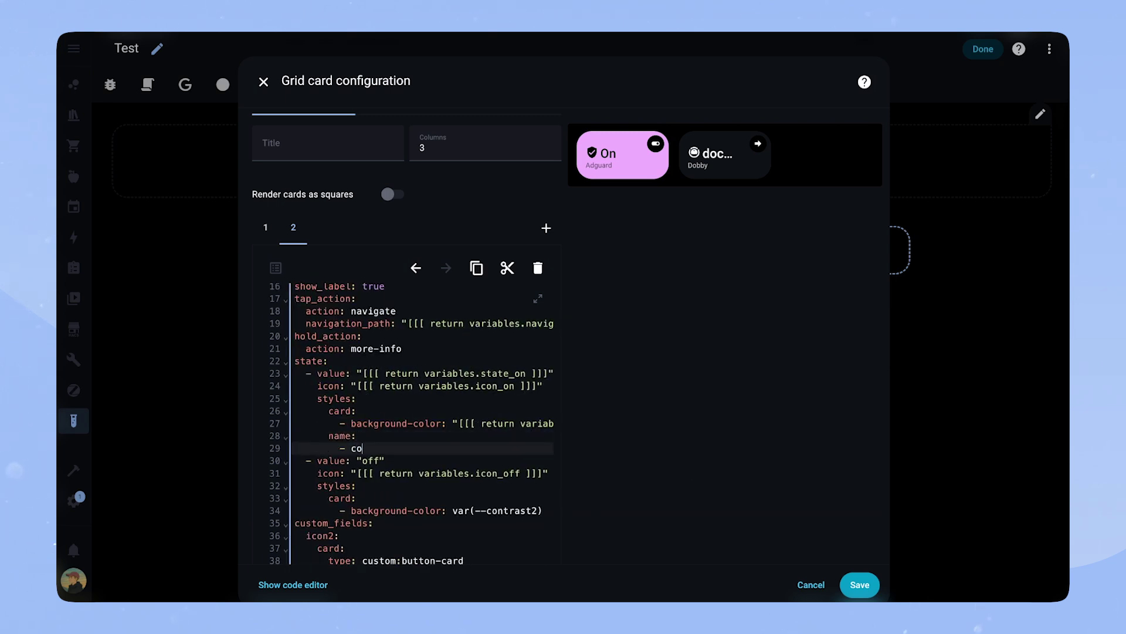
type("\"[[[ return variables.icon_on ]]]\"")
Step: Duplicate the name colour entry as matching label and icon colour styles
left_click_drag(565, 449, 330, 438)
key("ctrl+c")
key("Right")
key("Return")
key("BackSpace")
key("ctrl+v")
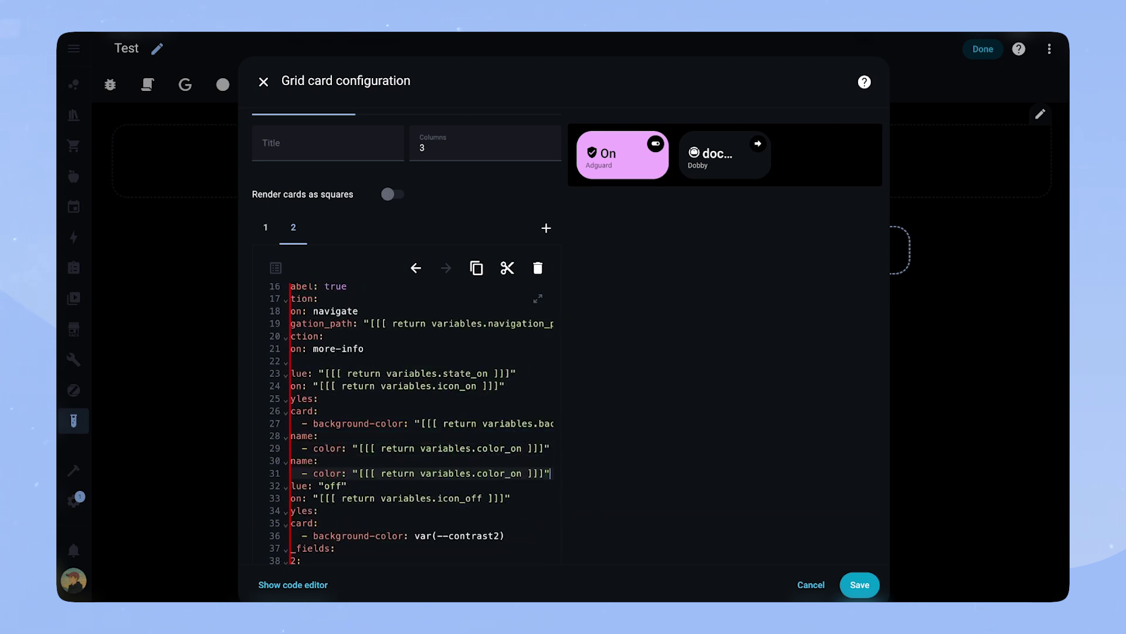
key("Return")
key("BackSpace")
key("ctrl+v")
double_click(338, 460)
type("label")
double_click(339, 486)
type("icon")
Step: Replace the off-state block with the on-state copy switched to _off variables, then copy the card
left_click_drag(552, 498, 279, 380)
left_click_drag(296, 512, 485, 460)
key("ctrl+v")
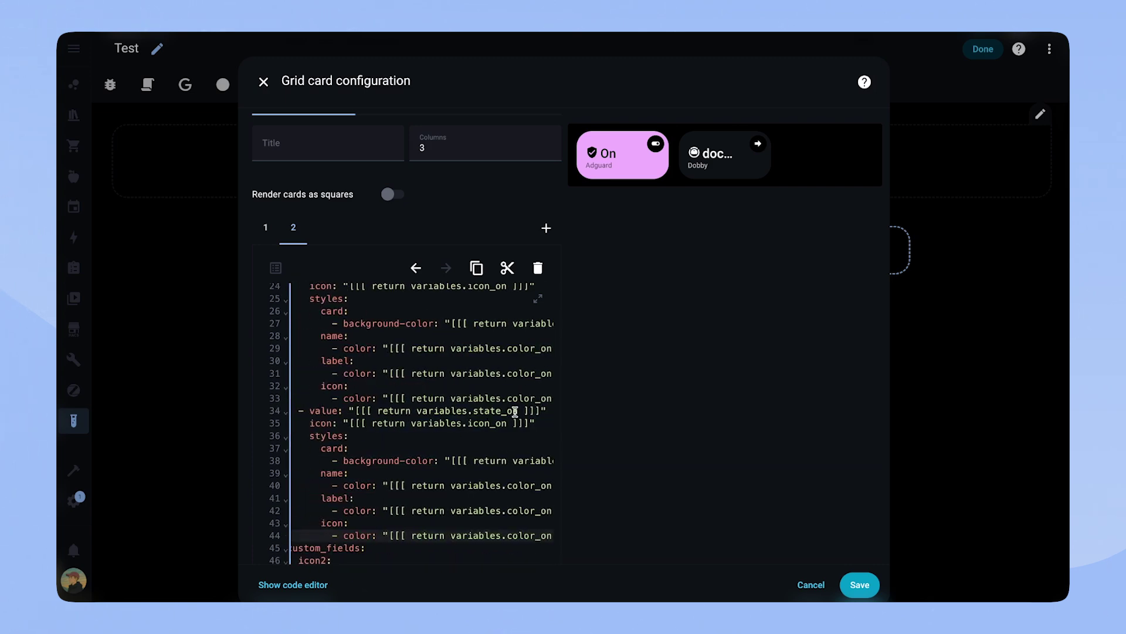
left_click(515, 411)
key("BackSpace")
key("f")
key("f")
left_click(504, 423)
key("BackSpace")
key("f")
key("f")
scroll(516, 446, "right", 3)
left_click(526, 461)
key("BackSpace")
key("f")
key("f")
left_click(401, 486)
key("BackSpace")
key("f")
key("f")
left_click(402, 510)
key("BackSpace")
key("f")
key("f")
left_click(504, 536)
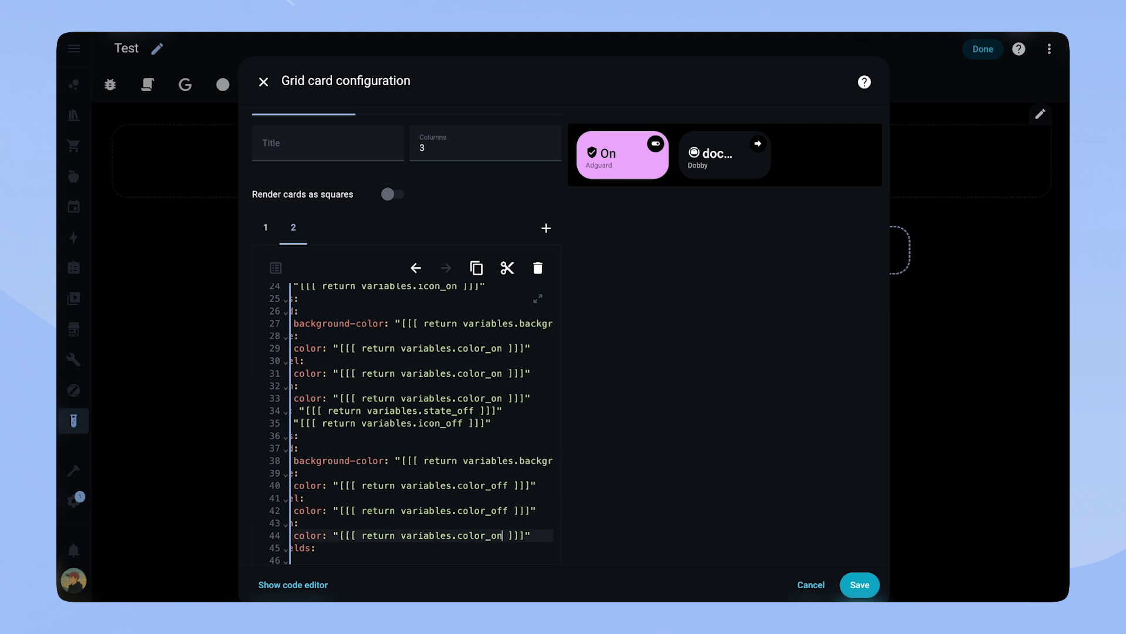
key("BackSpace")
key("f")
key("f")
scroll(453, 438, "up", 5)
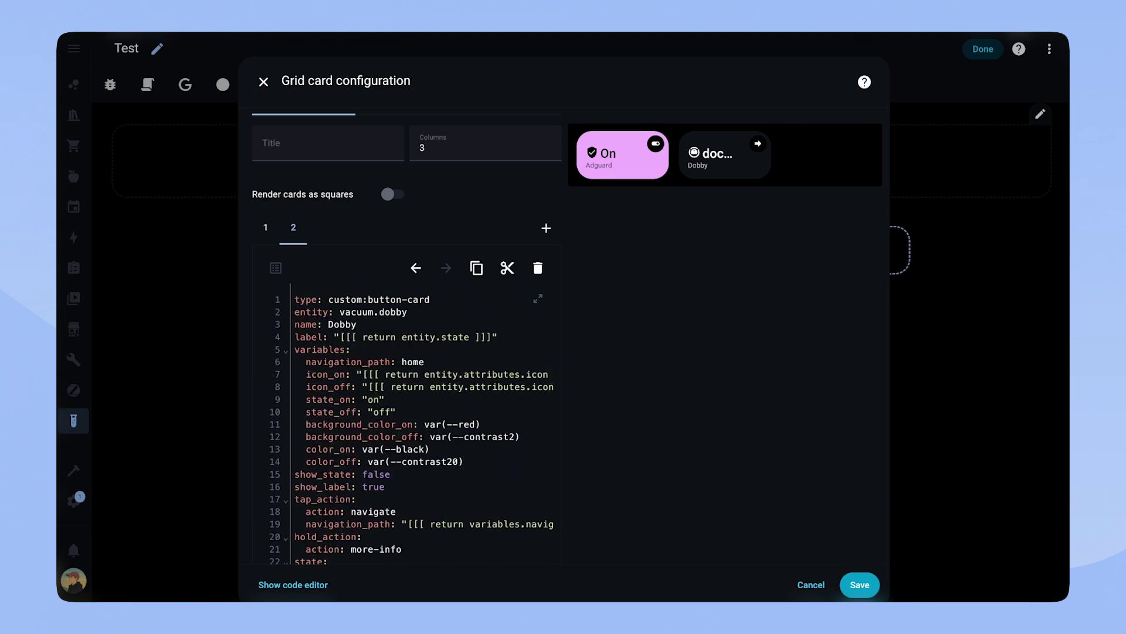
left_click(477, 268)
Step: Paste the copied card as a third card and change its variable to icon2: mdi:vacuum
left_click(545, 228)
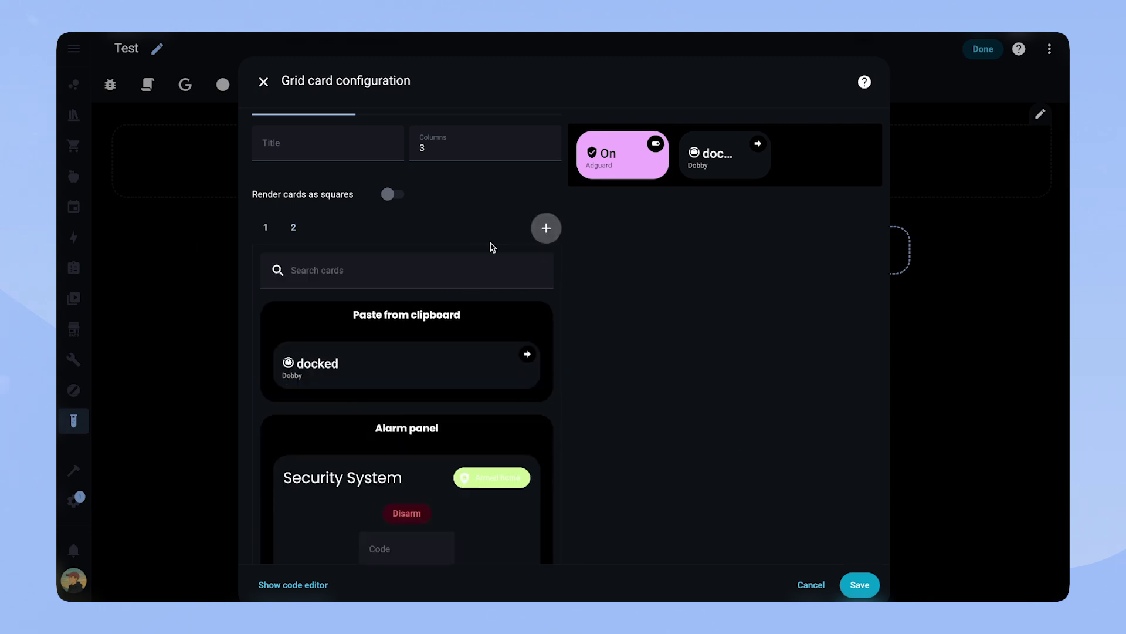
left_click(451, 400)
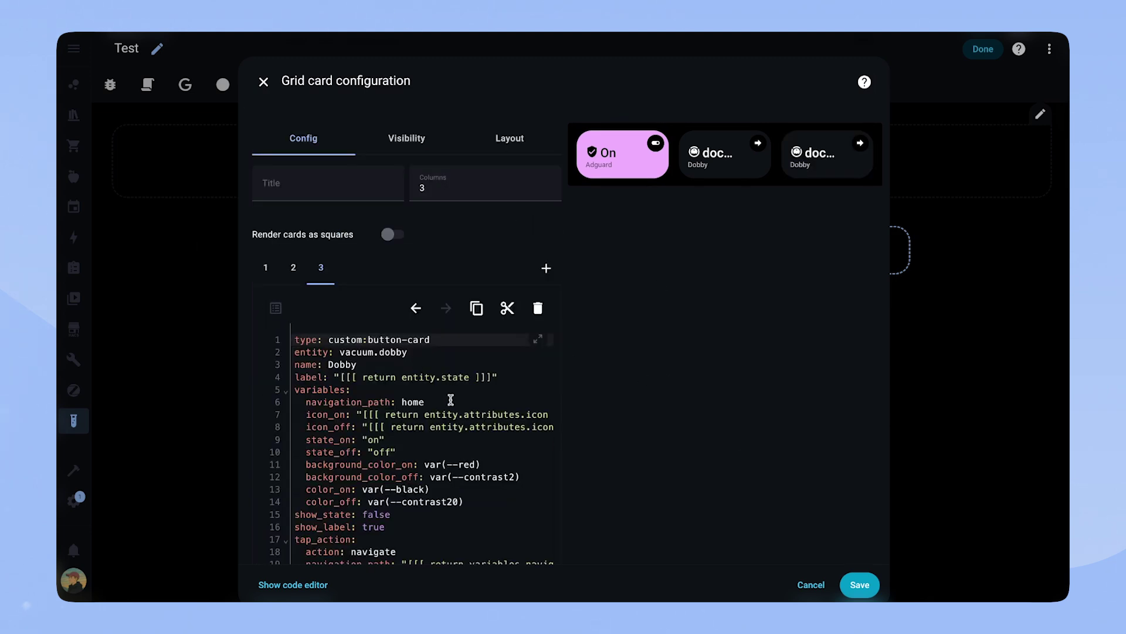
double_click(357, 402)
type("icon2")
double_click(356, 402)
type("mdi:vacuum")
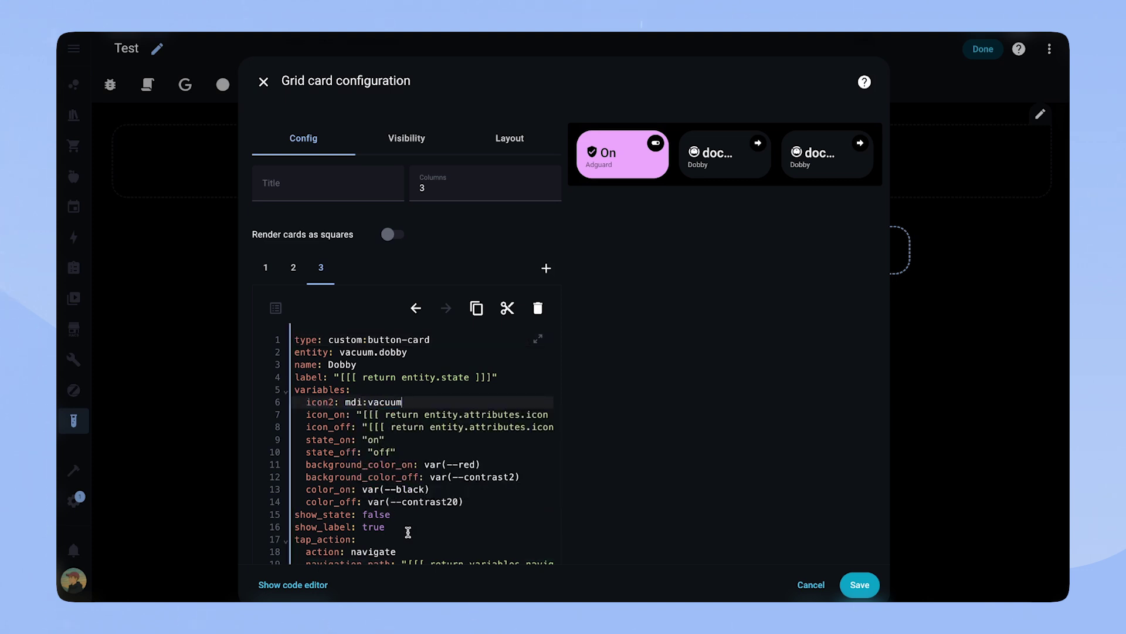
Step: Set the tap action to more-info and the icon to "[[[ return variables.icon2 ]]]"
scroll(408, 532, "down", 1)
left_click_drag(351, 492, 582, 510)
type("more-info")
scroll(480, 492, "left", 1)
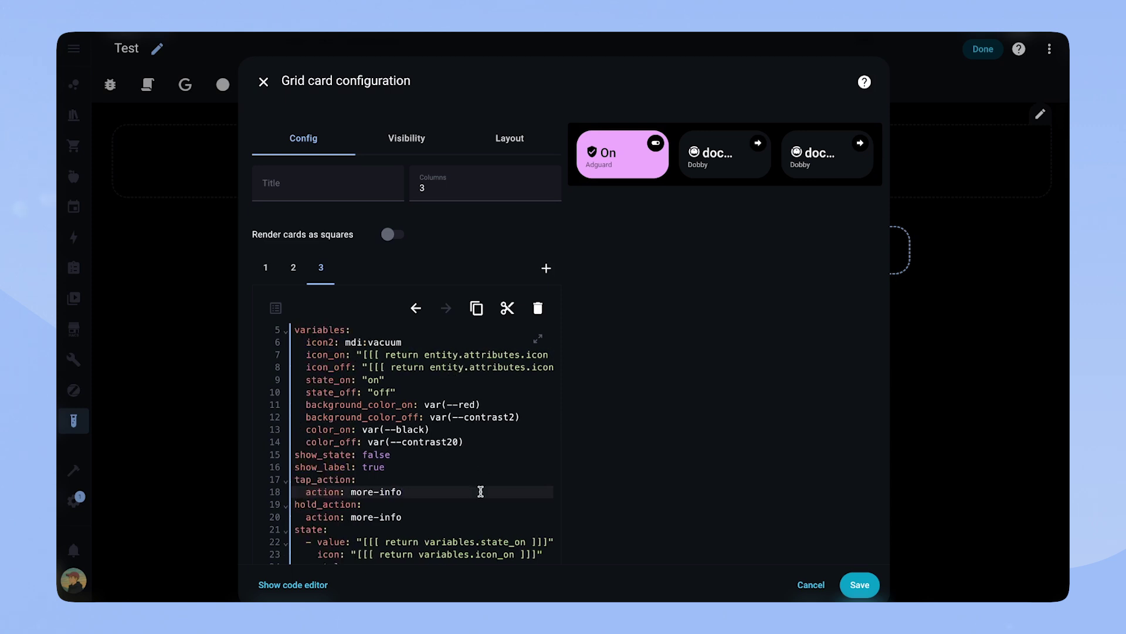
scroll(481, 491, "down", 3)
scroll(423, 395, "down", 10)
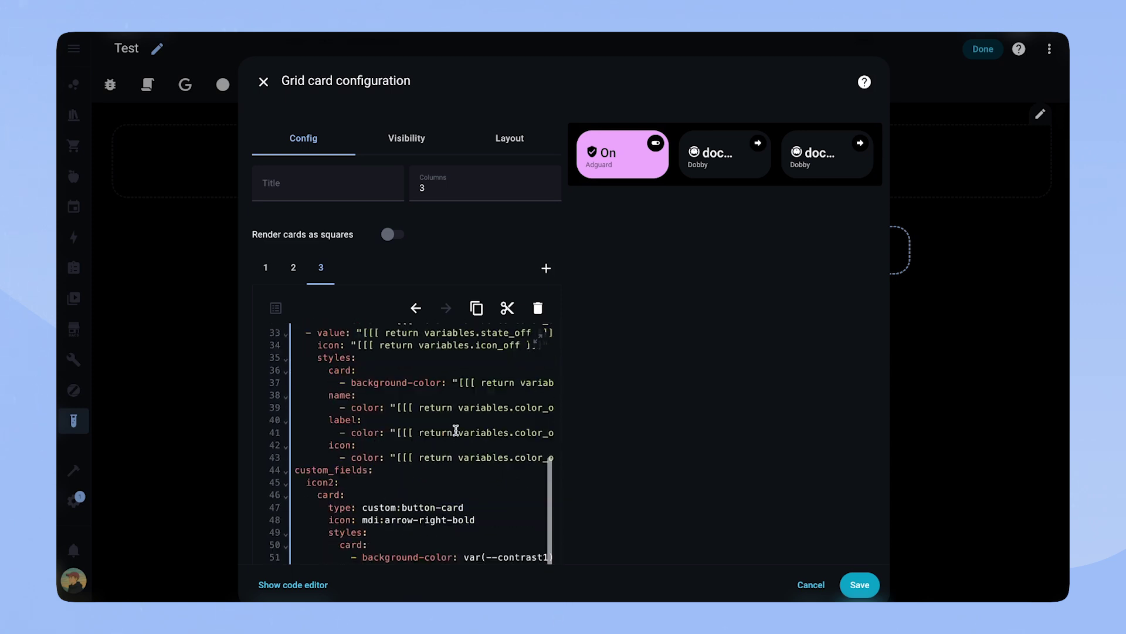
scroll(455, 431, "down", 3)
left_click_drag(362, 383, 503, 384)
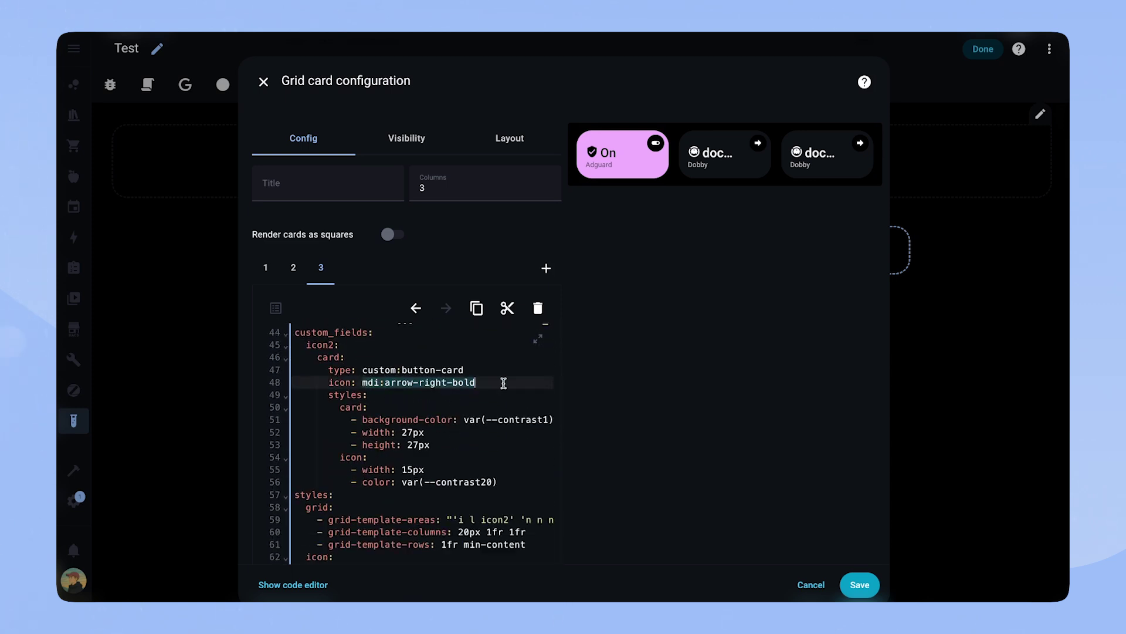
type("\"[[[ return variables.icon2")
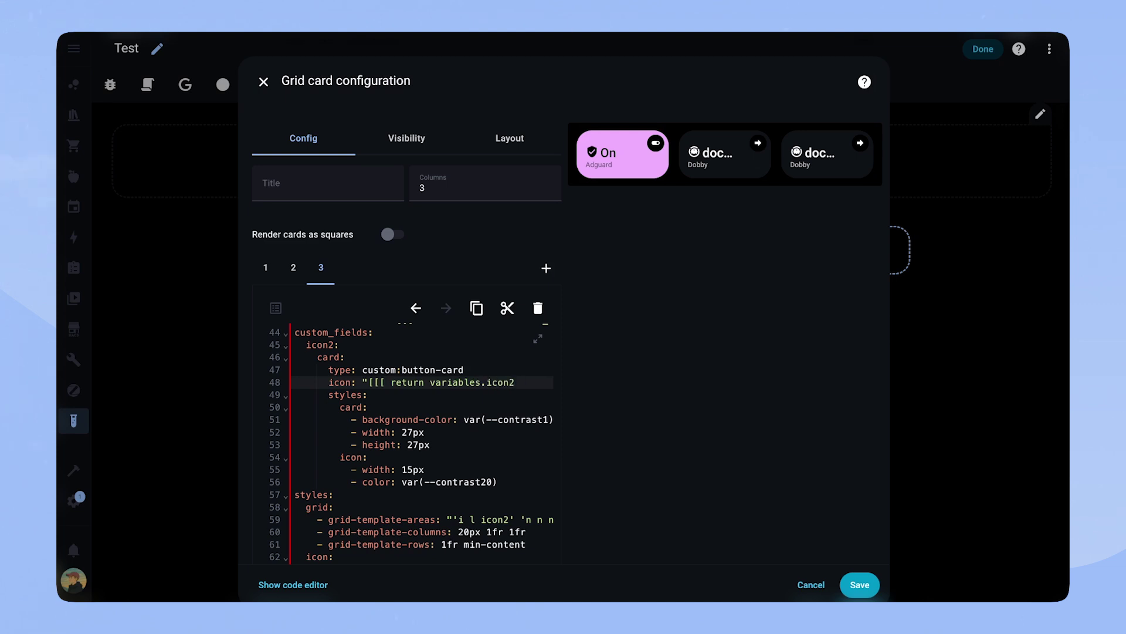
type(" ]]]\"")
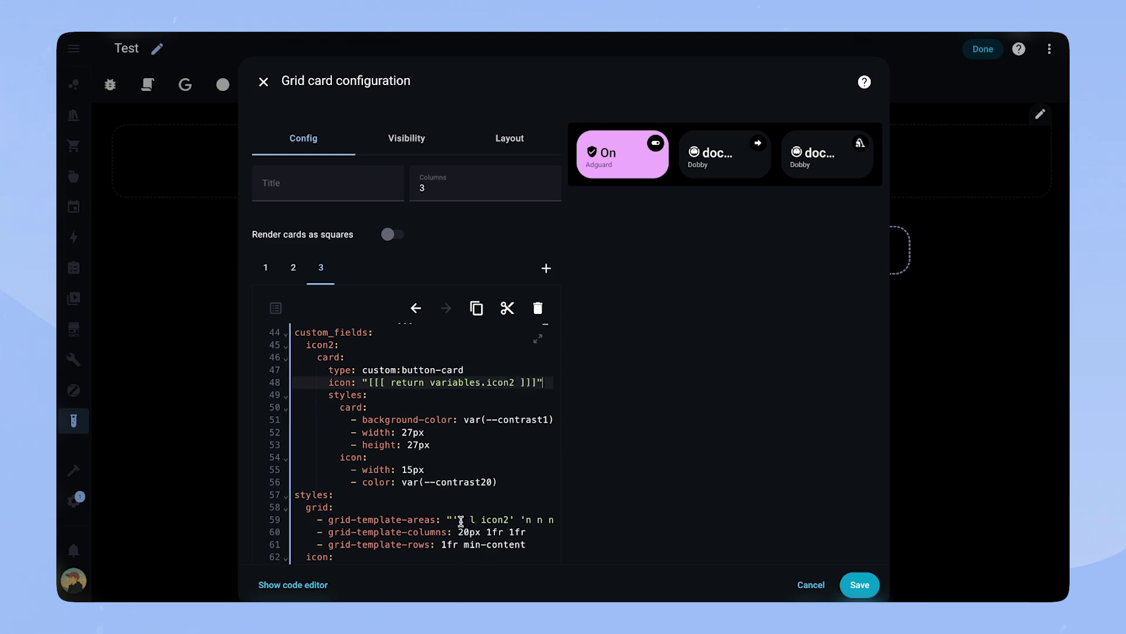
scroll(461, 521, "down", 8)
left_click(439, 504)
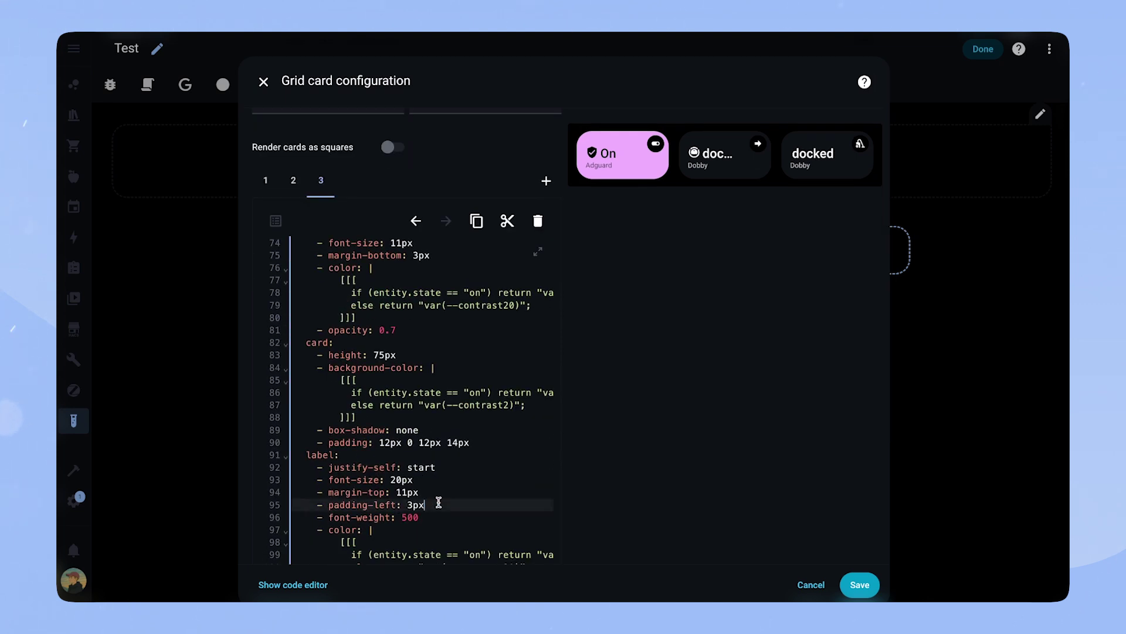
scroll(439, 505, "up", 15)
Step: Change the entity to light.all_lights, on-background to yellow, and icon to lightbulb-group
left_click_drag(342, 308, 407, 308)
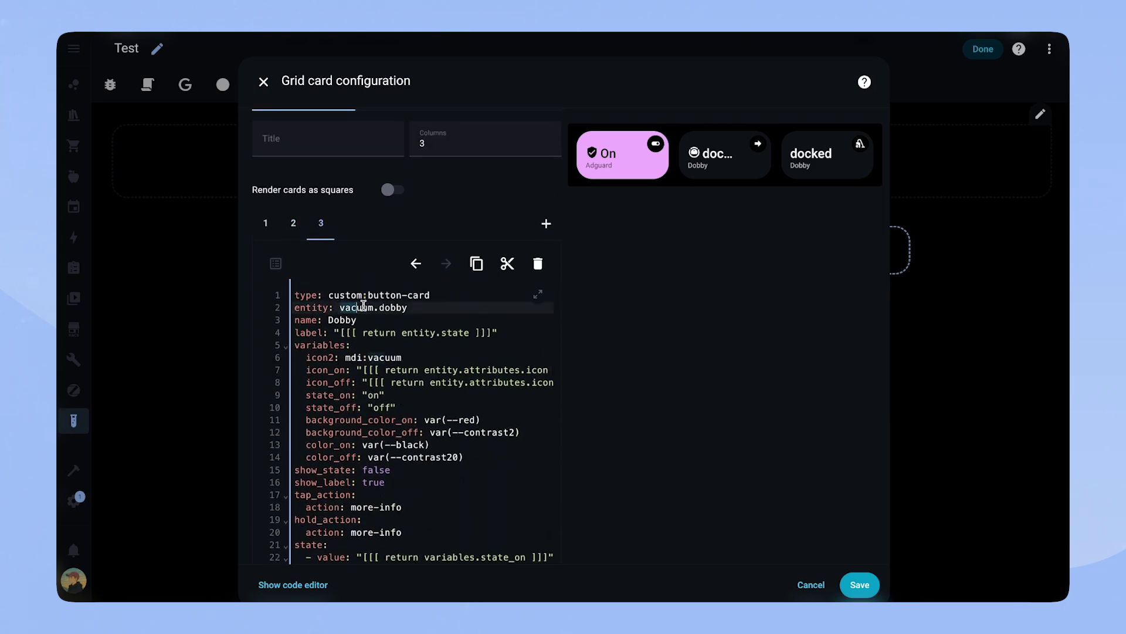
type("light.all_lights")
double_click(467, 419)
type("yellow")
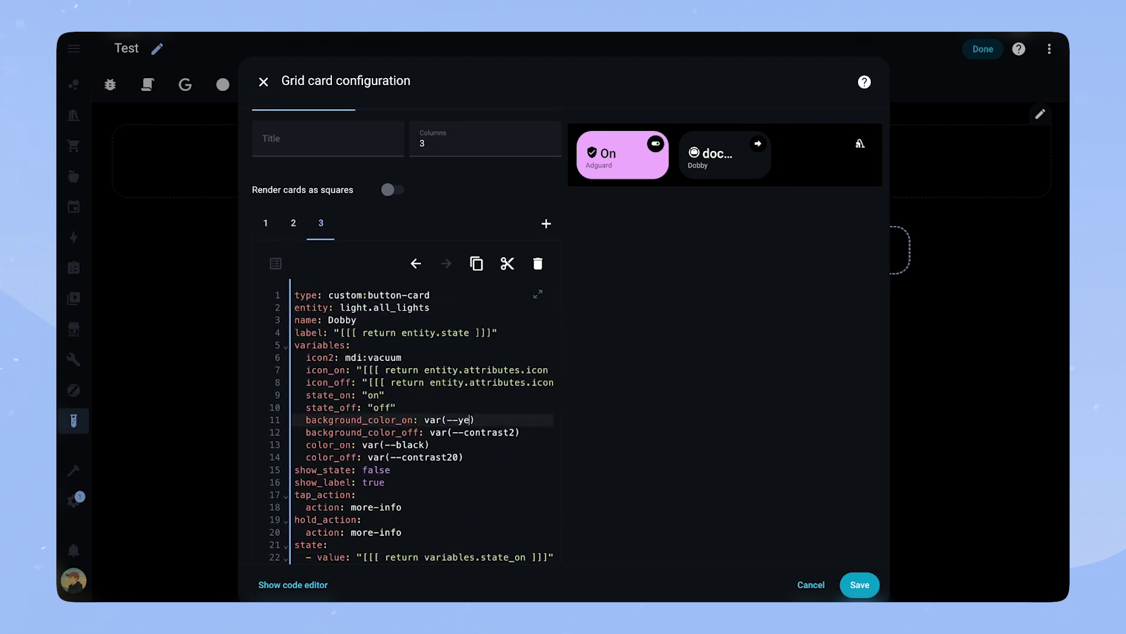
double_click(372, 358)
type("lightbulb-group")
key("Return")
double_click(342, 320)
Step: Name the third card 'All Lights', save the grid and exit edit mode
type("All Lights")
left_click(860, 584)
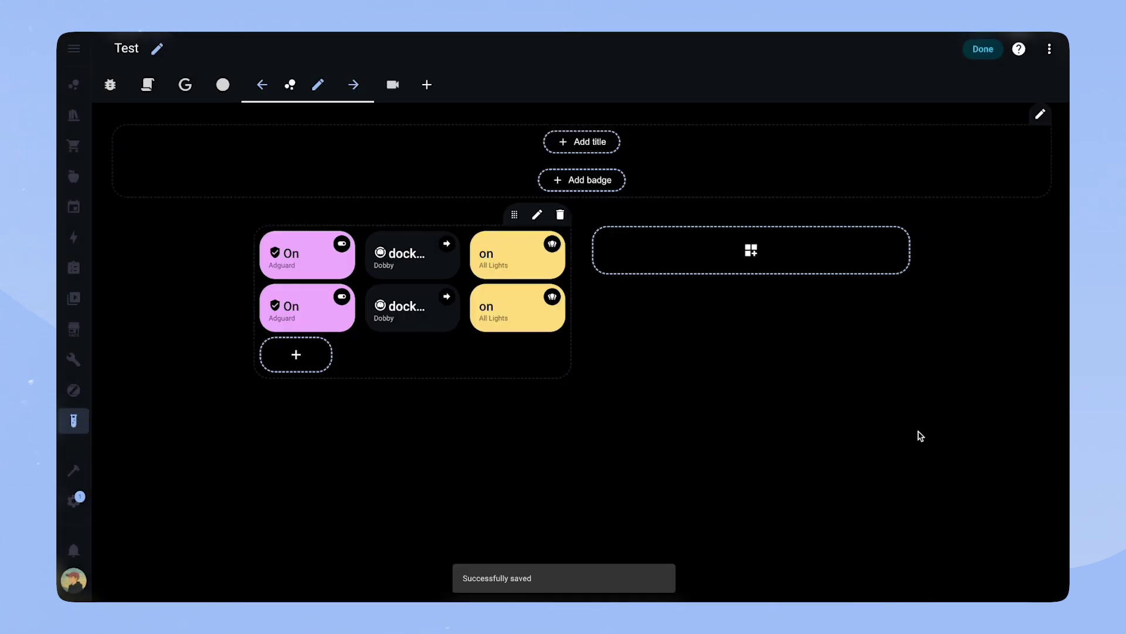
left_click(974, 49)
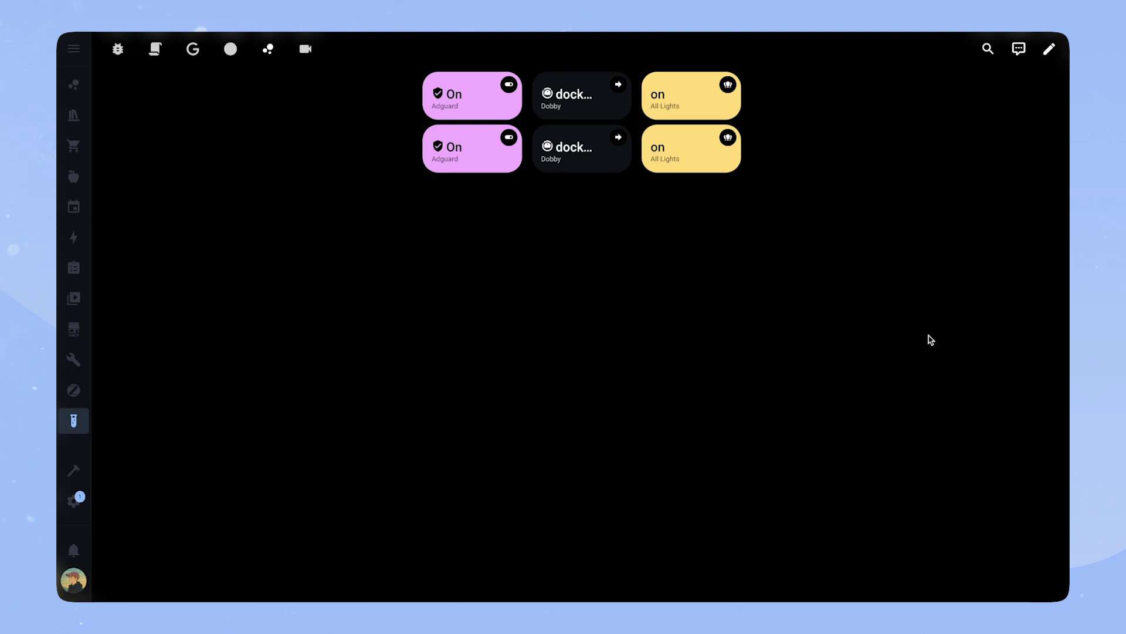
Step: Toggle Adguard off and back on, then open and close the All Lights details
left_click(462, 153)
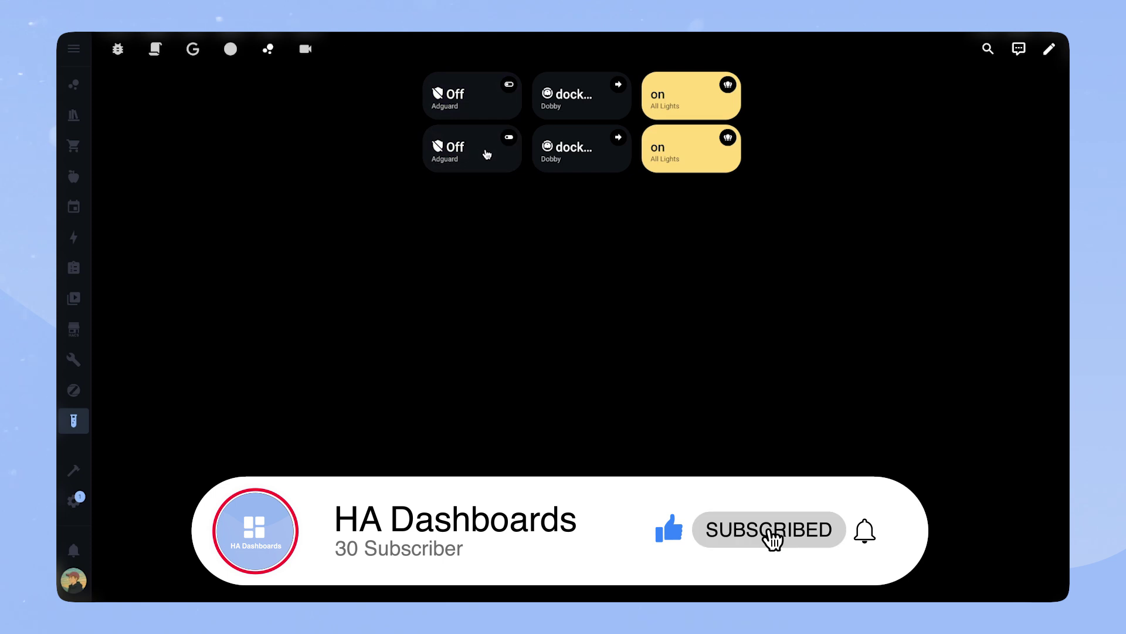
left_click(487, 154)
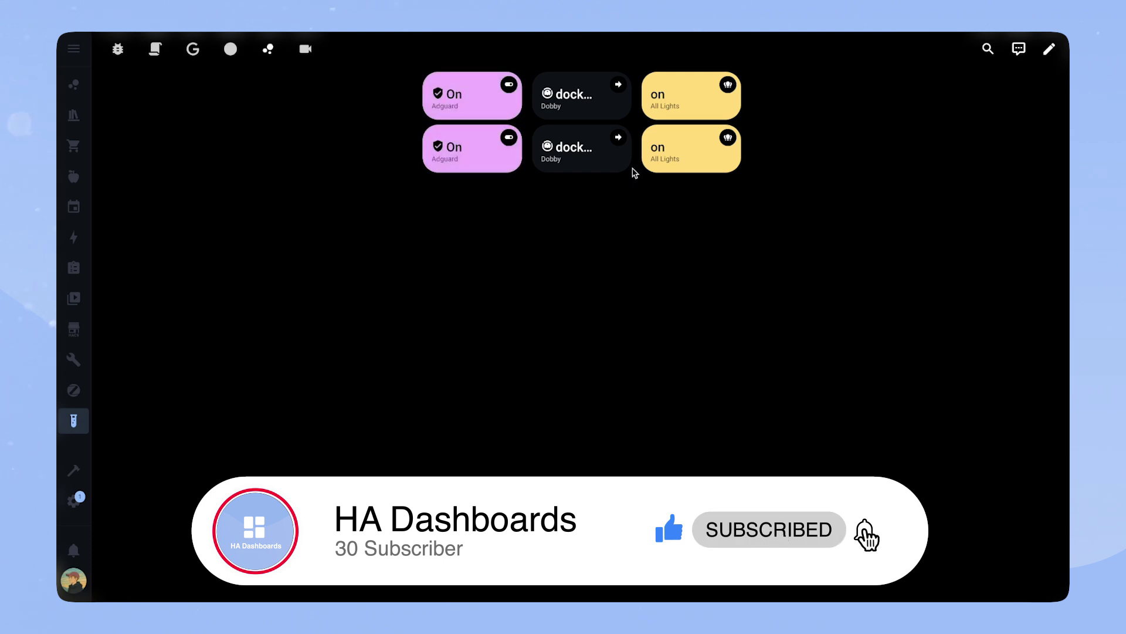
left_click(681, 154)
left_click(405, 83)
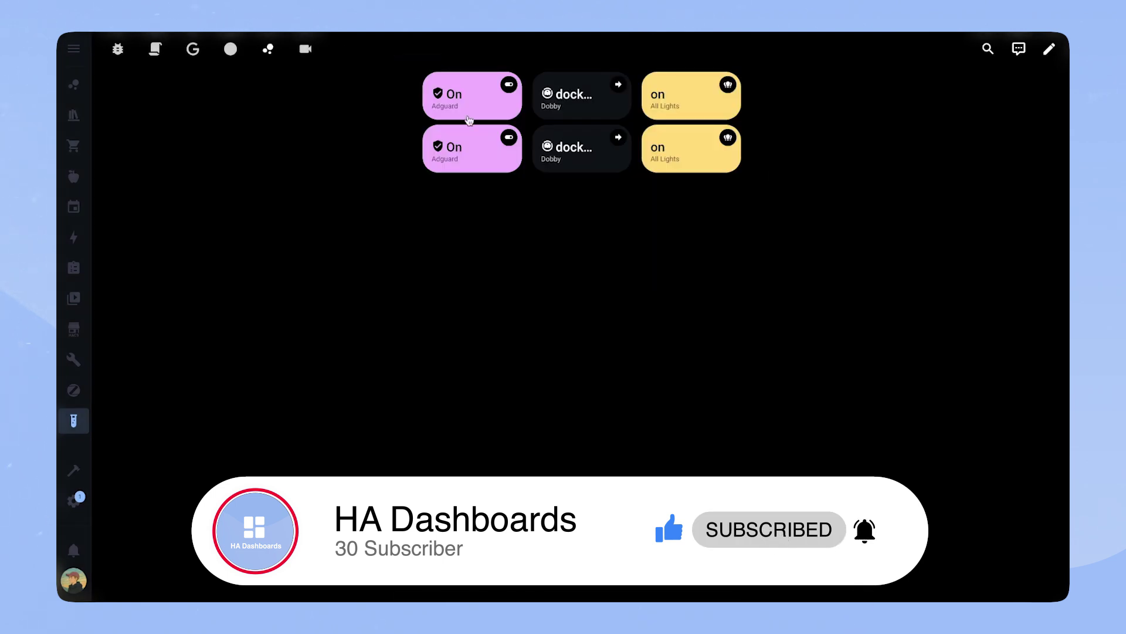